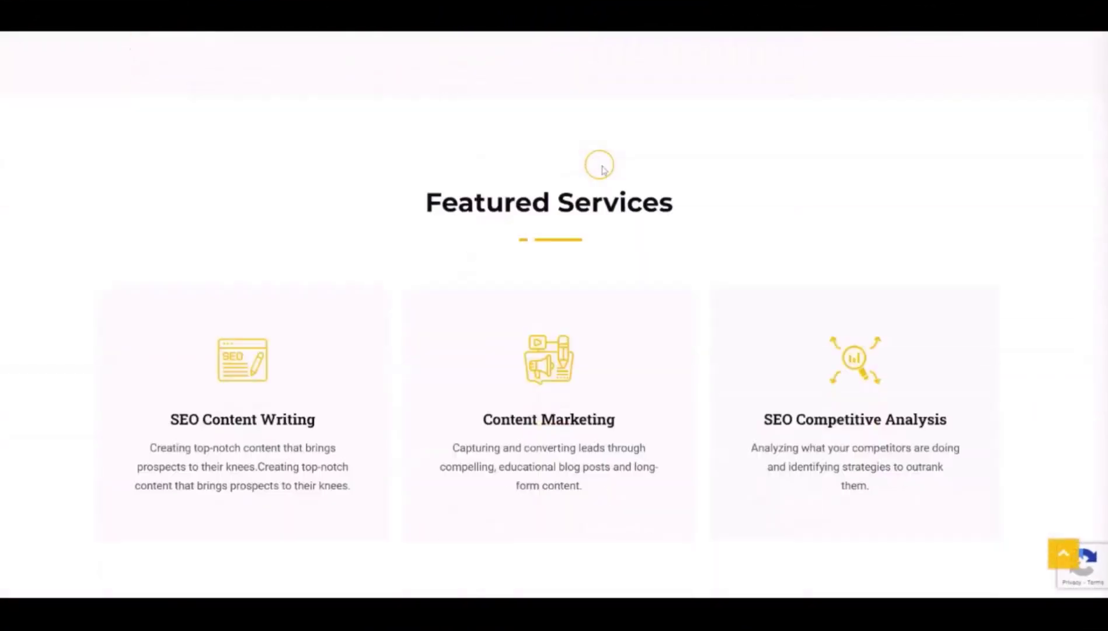
Scroll through the finished sample website to review it.
{"action": "scroll", "coordinate": [601, 169], "scroll_direction": "down", "scroll_amount": 20}
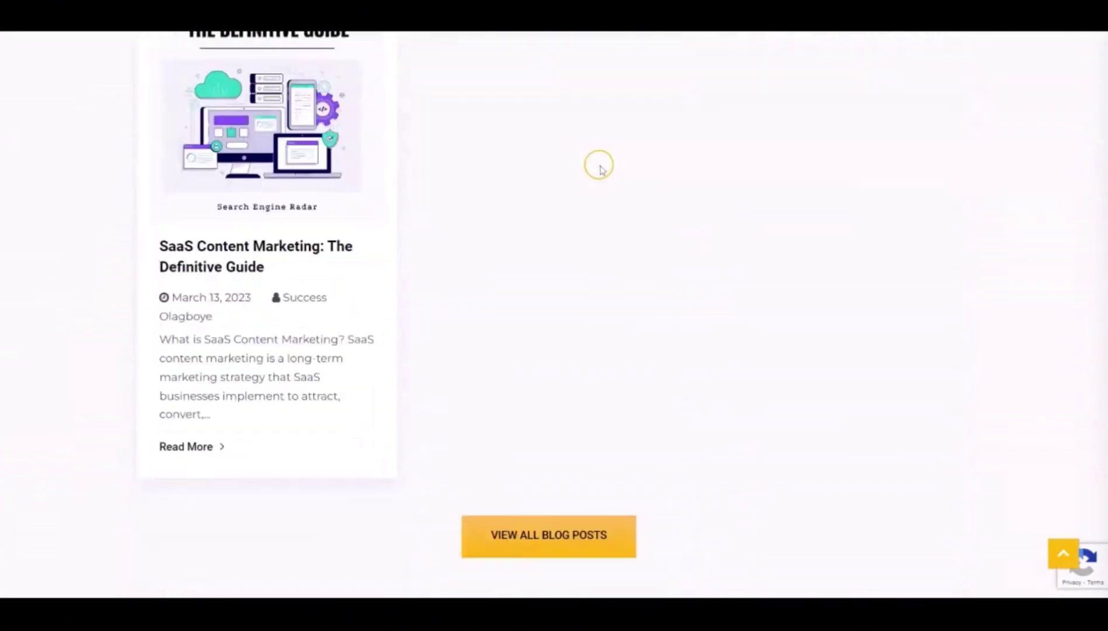
{"action": "scroll", "coordinate": [599, 169], "scroll_direction": "down", "scroll_amount": 20}
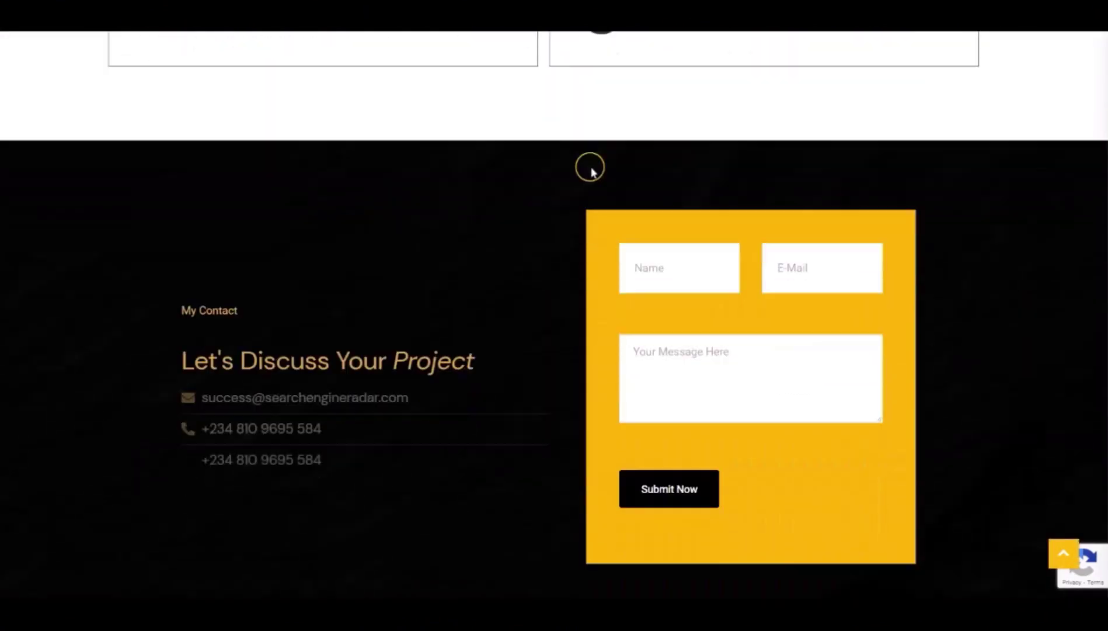
{"action": "scroll", "coordinate": [589, 168], "scroll_direction": "down", "scroll_amount": 6}
{"action": "scroll", "coordinate": [878, 260], "scroll_direction": "up", "scroll_amount": 20}
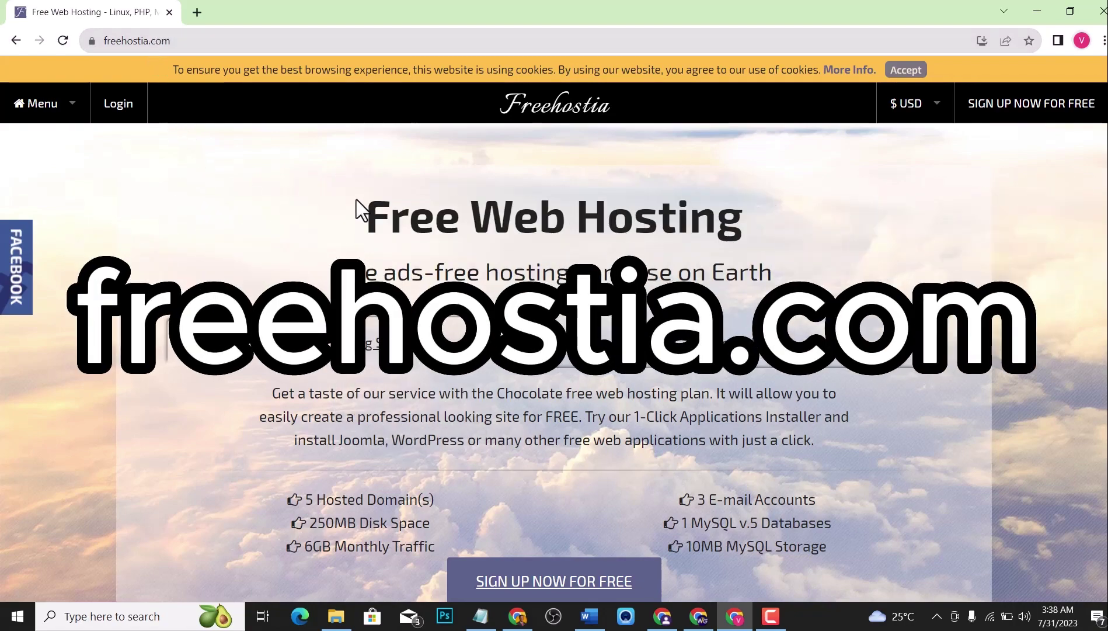
Accept cookies, start the free sign-up, and keep the Chocolate plan for 12 months.
{"action": "left_click", "coordinate": [906, 70]}
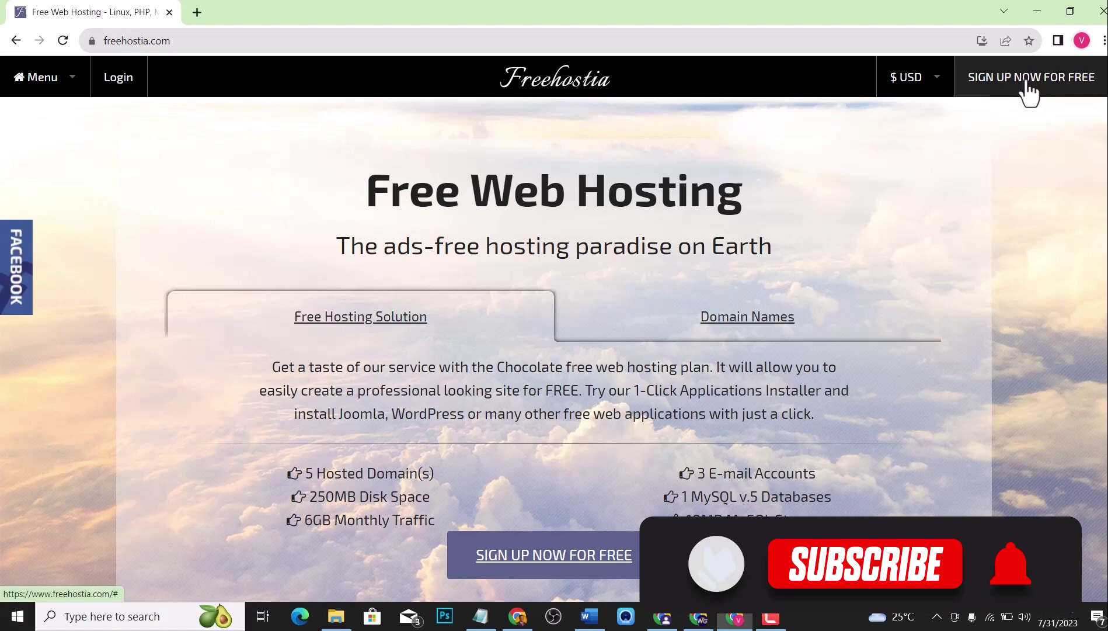
{"action": "left_click", "coordinate": [1027, 83]}
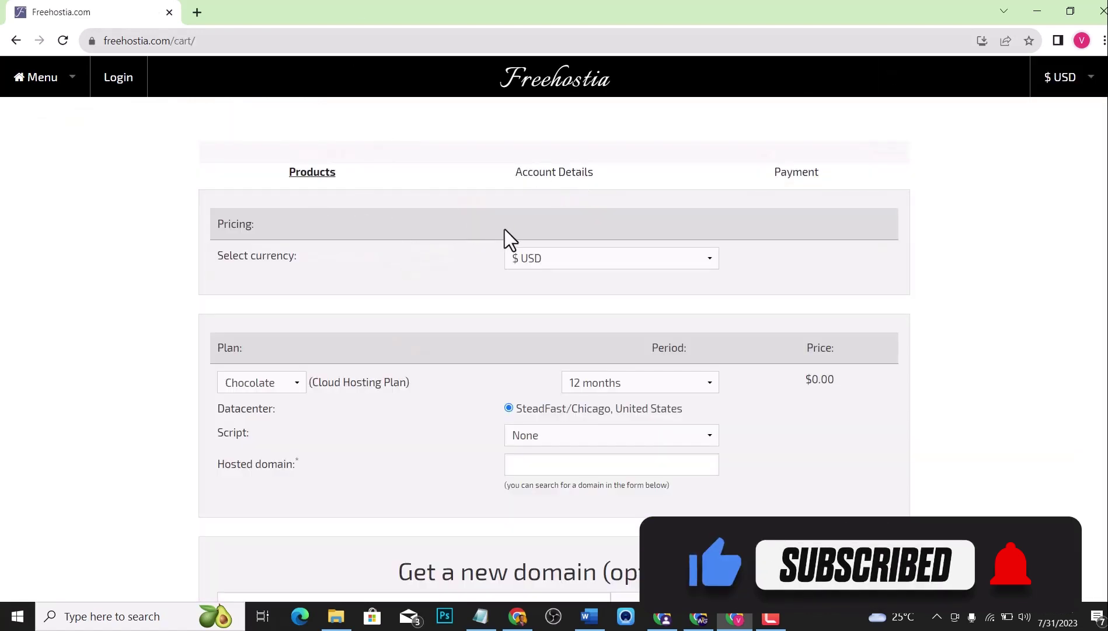
{"action": "scroll", "coordinate": [547, 254], "scroll_direction": "down", "scroll_amount": 1}
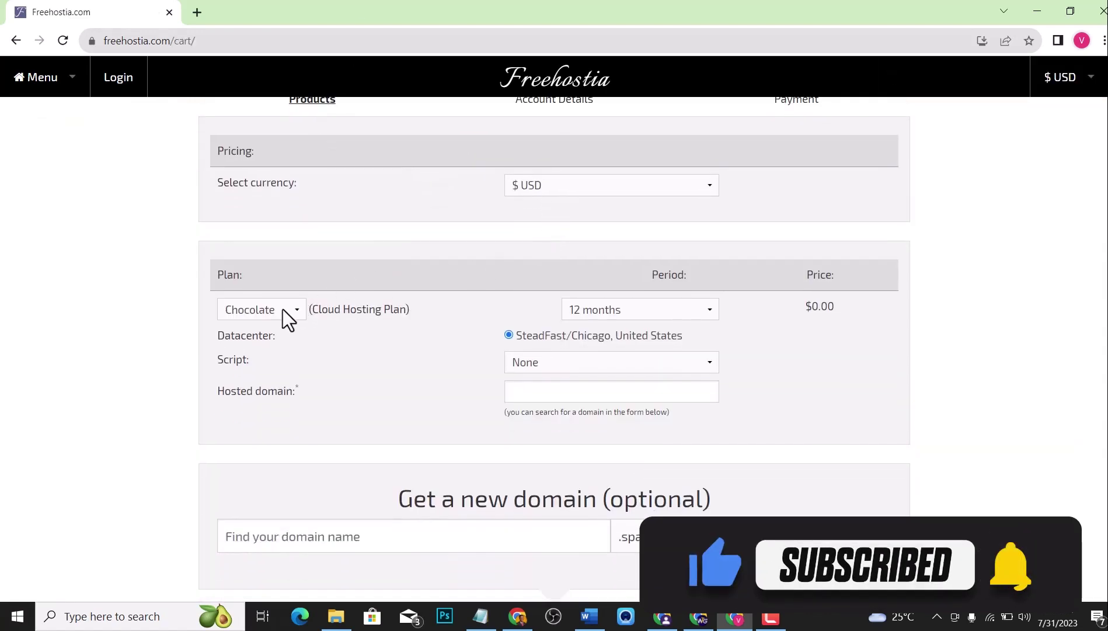
{"action": "left_click", "coordinate": [269, 308]}
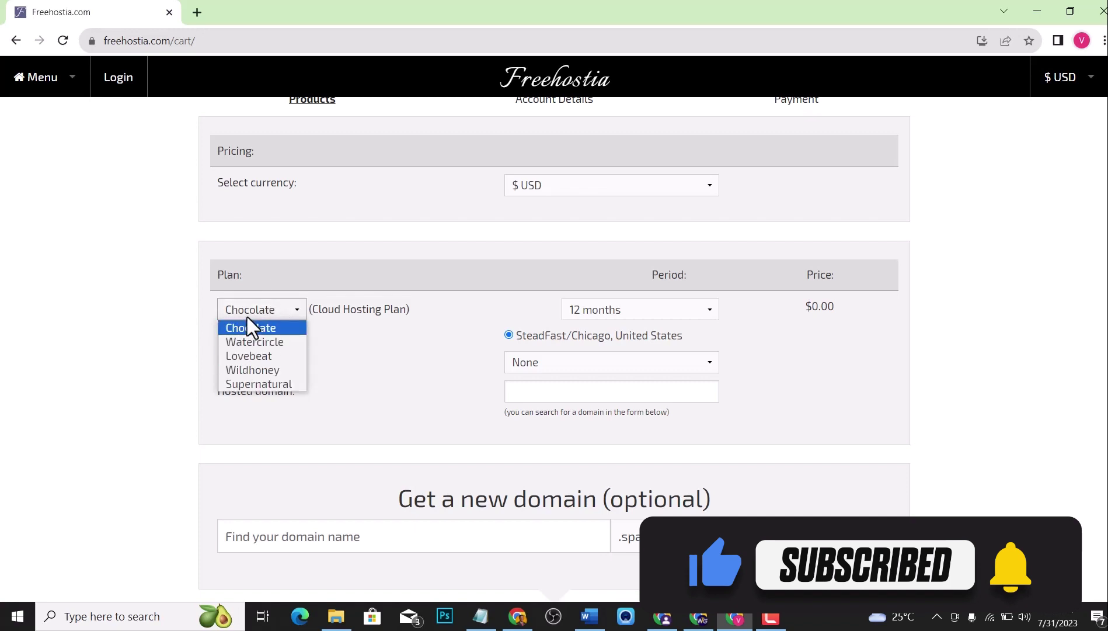
{"action": "left_click", "coordinate": [626, 307]}
{"action": "left_click", "coordinate": [628, 318]}
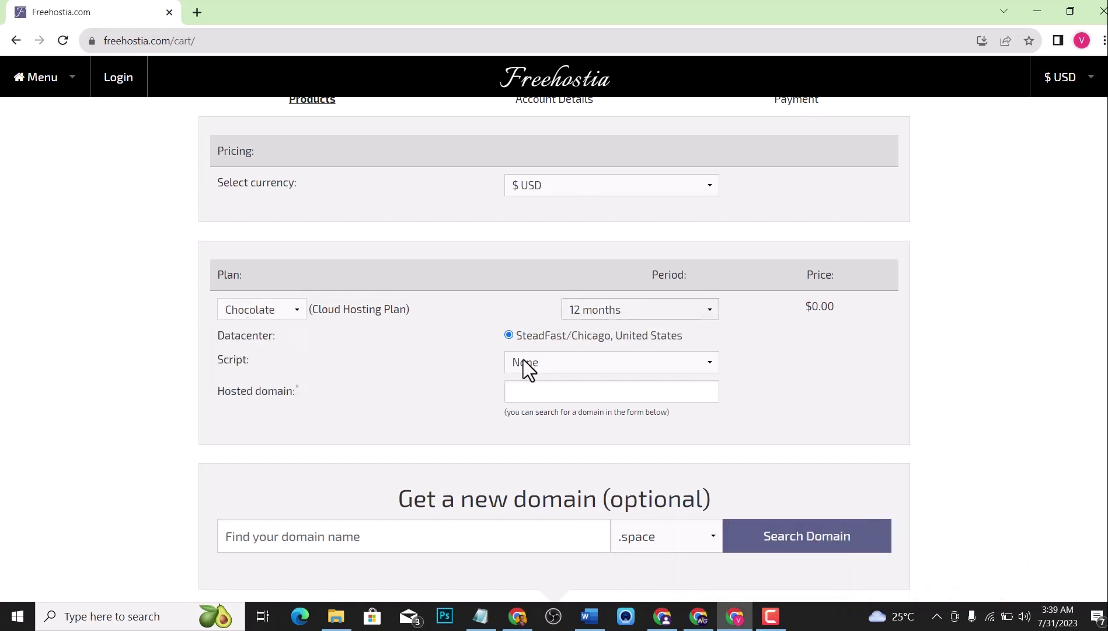
Choose WordPress 6.2.2 as the script to install.
{"action": "left_click", "coordinate": [547, 362]}
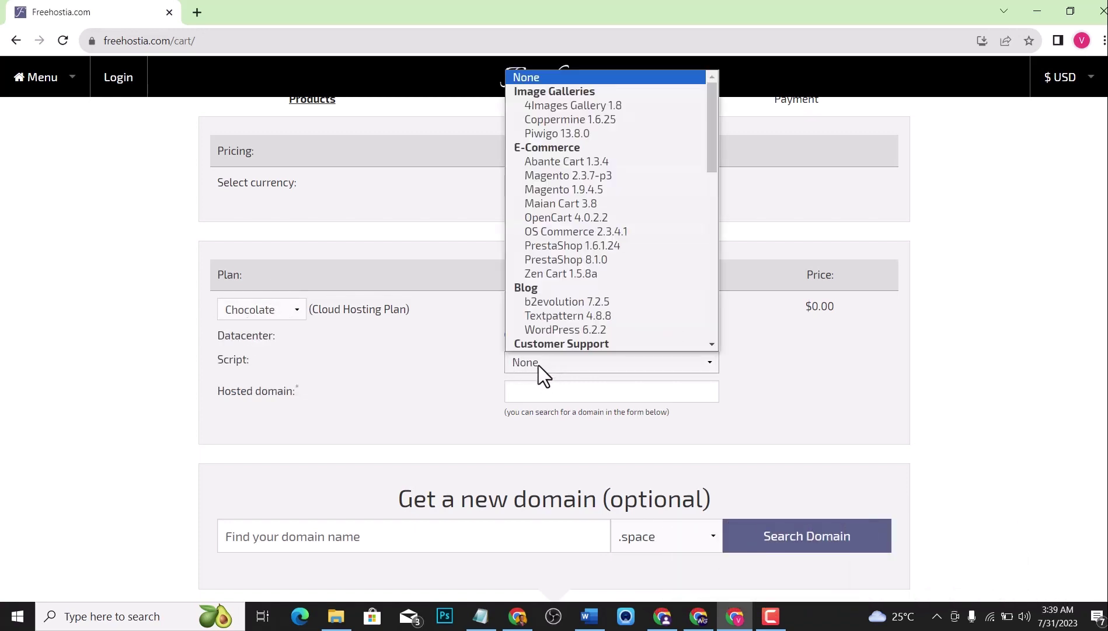
{"action": "scroll", "coordinate": [627, 212], "scroll_direction": "down", "scroll_amount": 5}
{"action": "scroll", "coordinate": [627, 212], "scroll_direction": "up", "scroll_amount": 4}
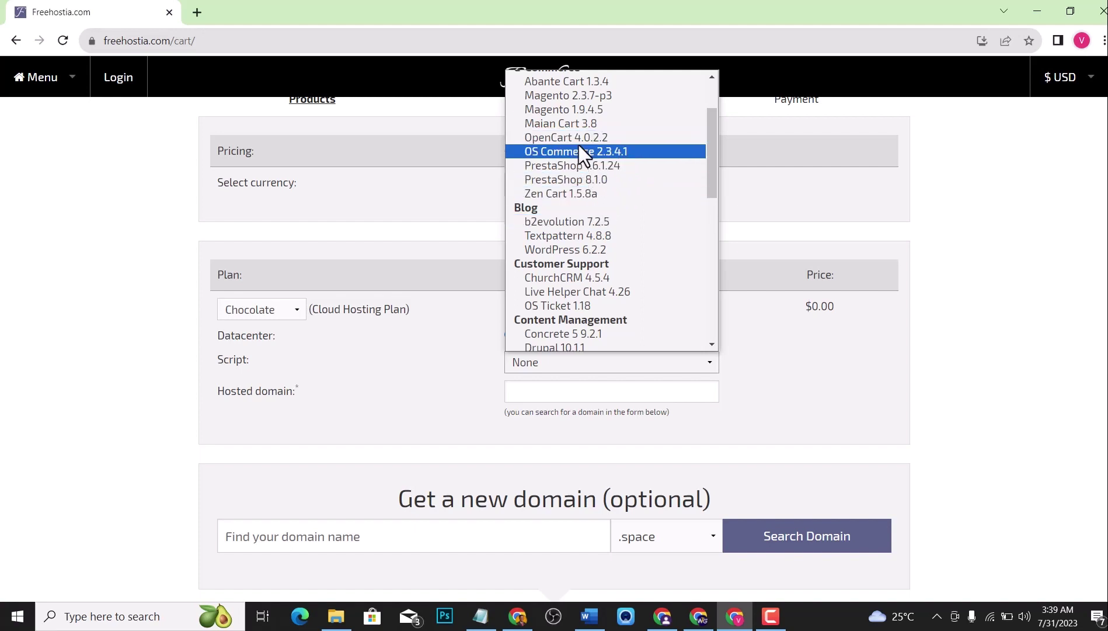
{"action": "scroll", "coordinate": [579, 152], "scroll_direction": "up", "scroll_amount": 2}
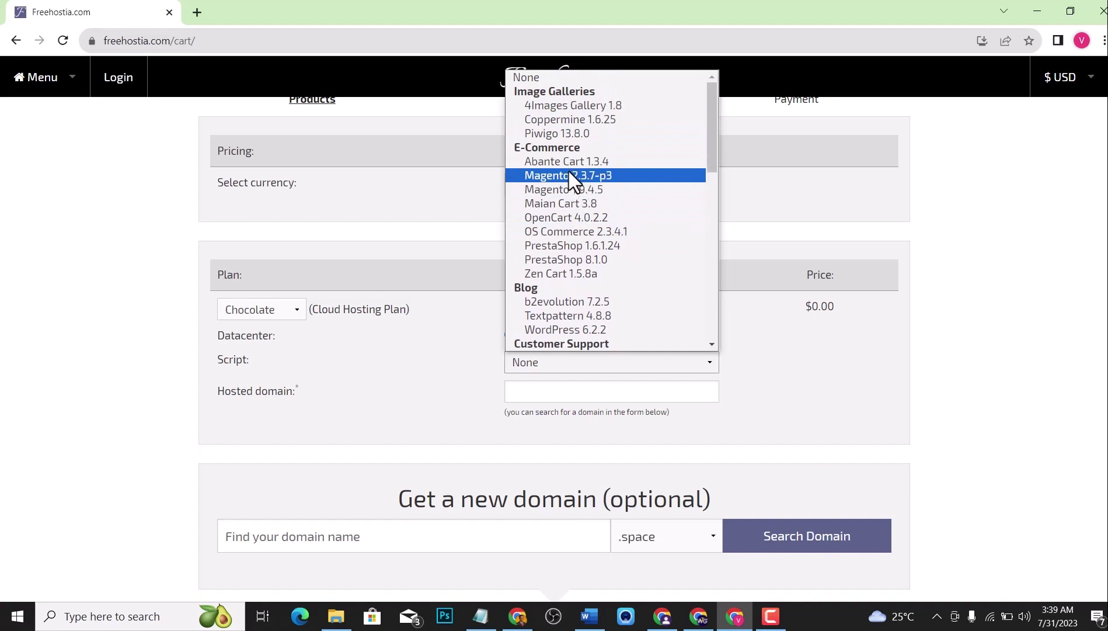
{"action": "scroll", "coordinate": [569, 172], "scroll_direction": "down", "scroll_amount": 5}
{"action": "scroll", "coordinate": [571, 174], "scroll_direction": "down", "scroll_amount": 4}
{"action": "scroll", "coordinate": [593, 127], "scroll_direction": "up", "scroll_amount": 4}
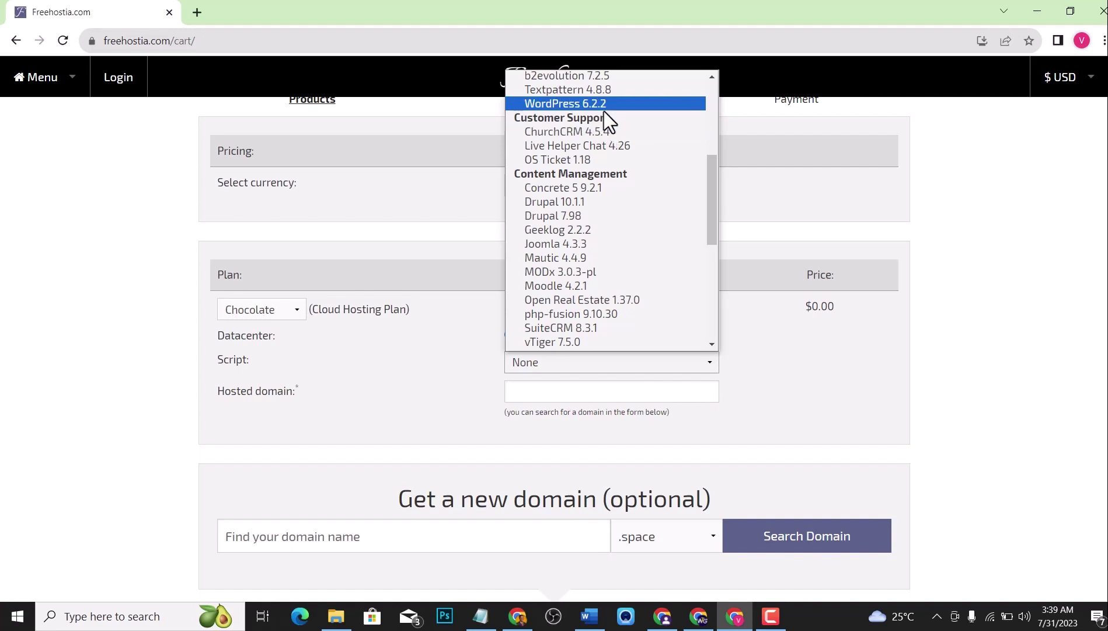
{"action": "left_click", "coordinate": [604, 109]}
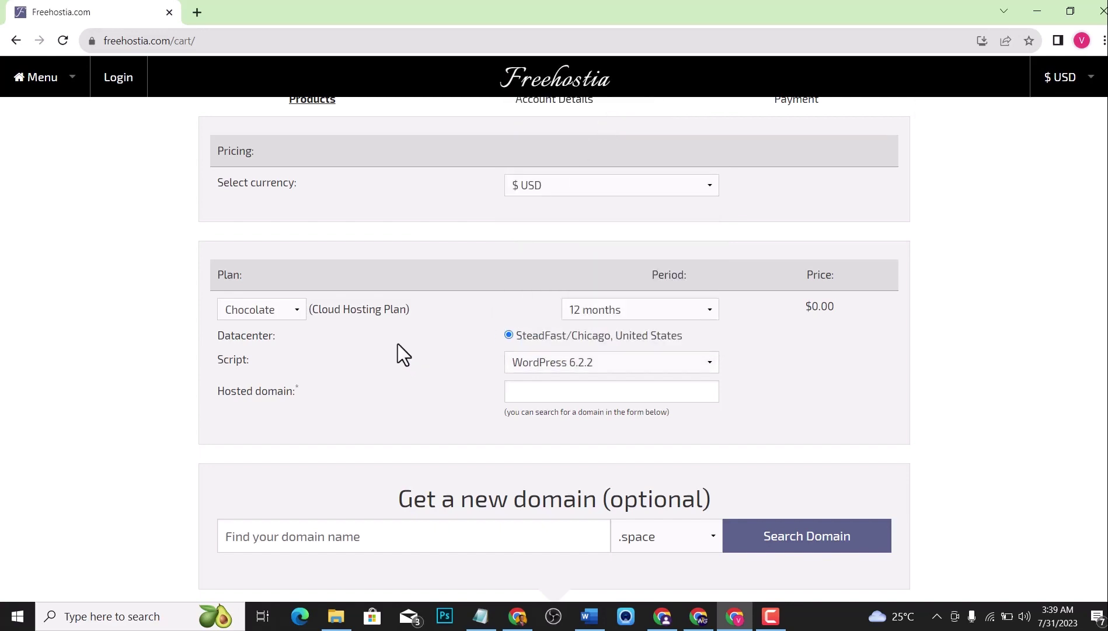
Enter victorwp.com as the hosted domain and submit it for validation.
{"action": "scroll", "coordinate": [546, 372], "scroll_direction": "down", "scroll_amount": 6}
{"action": "scroll", "coordinate": [389, 391], "scroll_direction": "up", "scroll_amount": 5}
{"action": "scroll", "coordinate": [388, 366], "scroll_direction": "down", "scroll_amount": 3}
{"action": "scroll", "coordinate": [378, 371], "scroll_direction": "up", "scroll_amount": 4}
{"action": "mouse_move", "coordinate": [562, 432]}
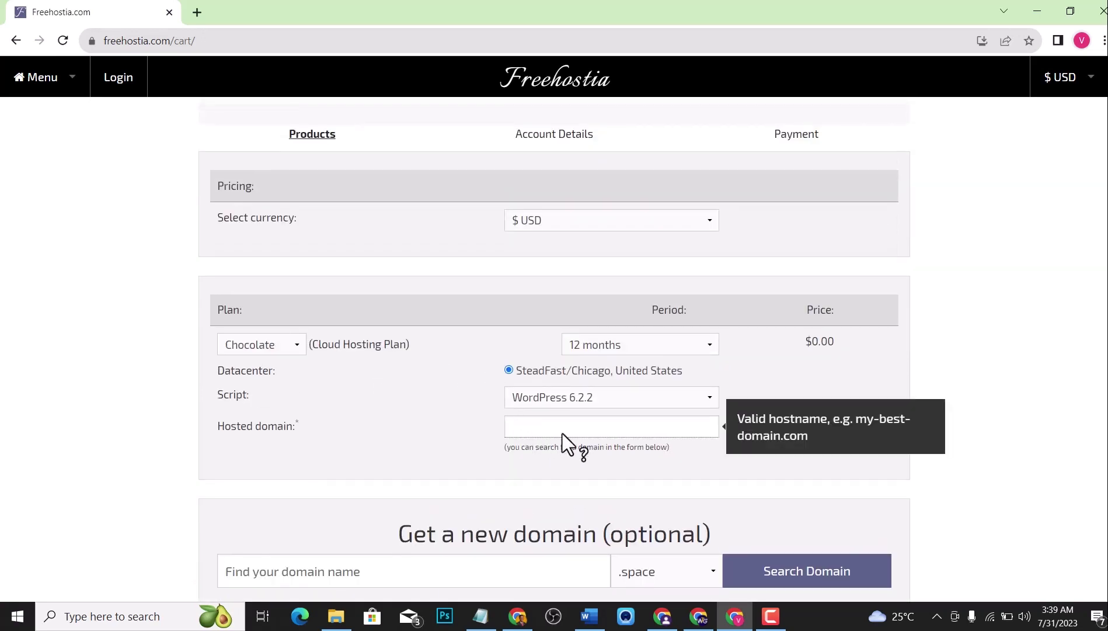
{"action": "left_click", "coordinate": [604, 428]}
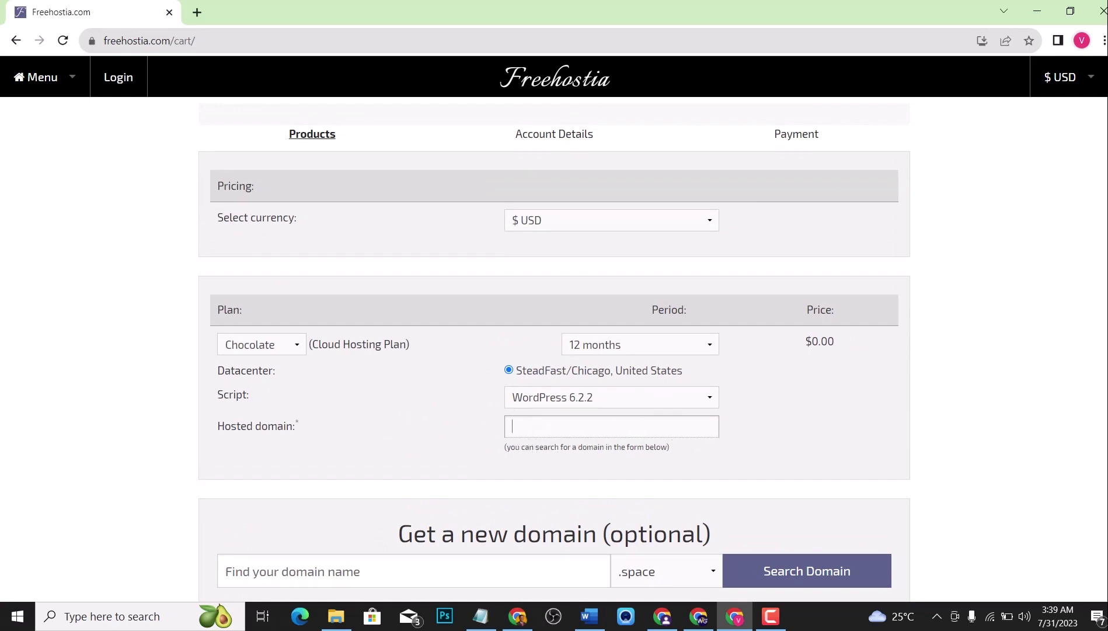
{"action": "type", "text": "victorwp,c"}
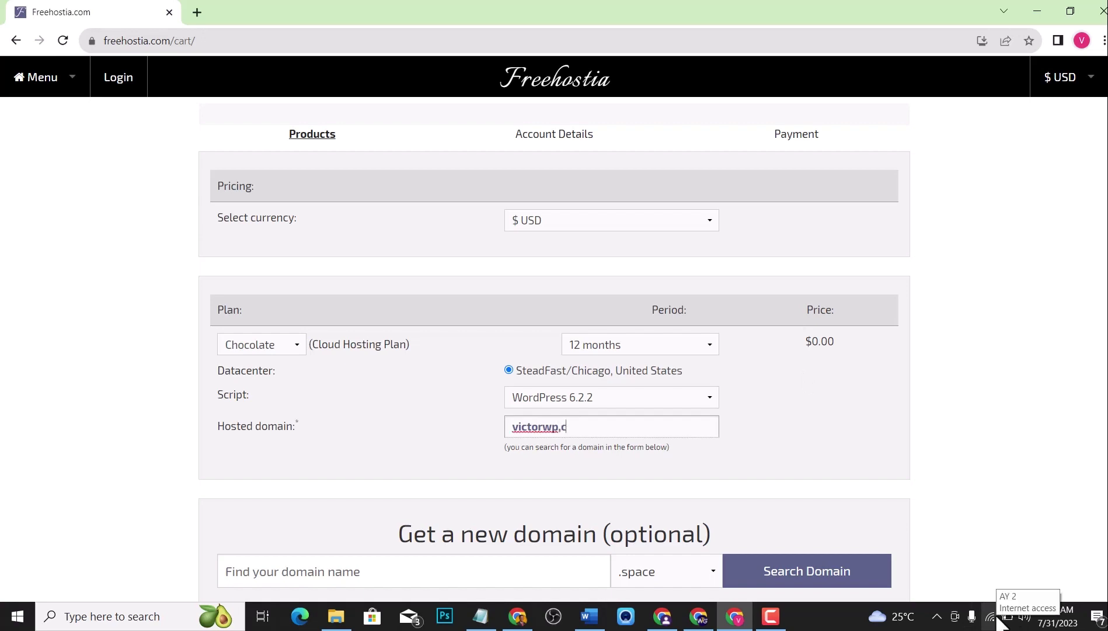
{"action": "left_click", "coordinate": [771, 530]}
{"action": "scroll", "coordinate": [771, 530], "scroll_direction": "down", "scroll_amount": 2}
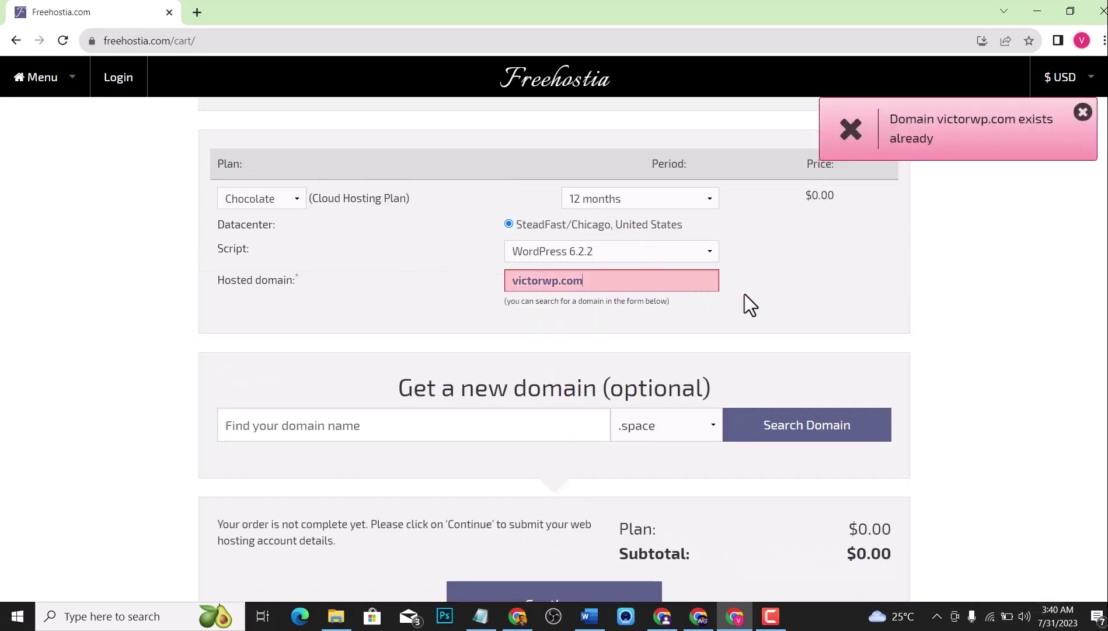
Dismiss the 'exists already' warning and change the domain to victorweb.com.
{"action": "left_click", "coordinate": [1083, 112]}
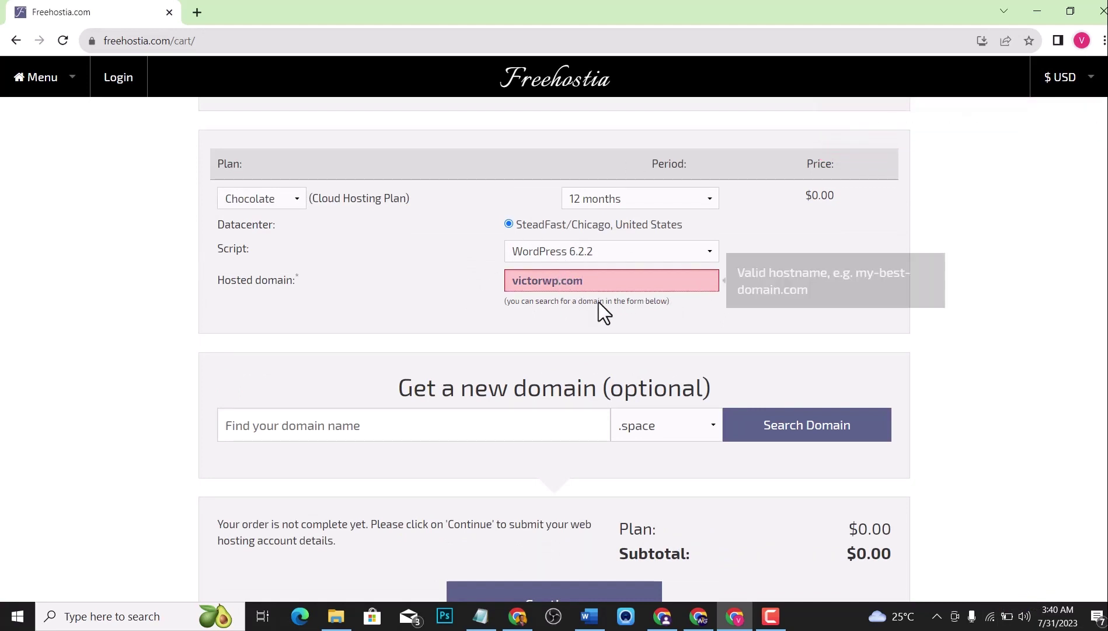
{"action": "key", "text": "BackSpace"}
{"action": "key", "text": "BackSpace"}
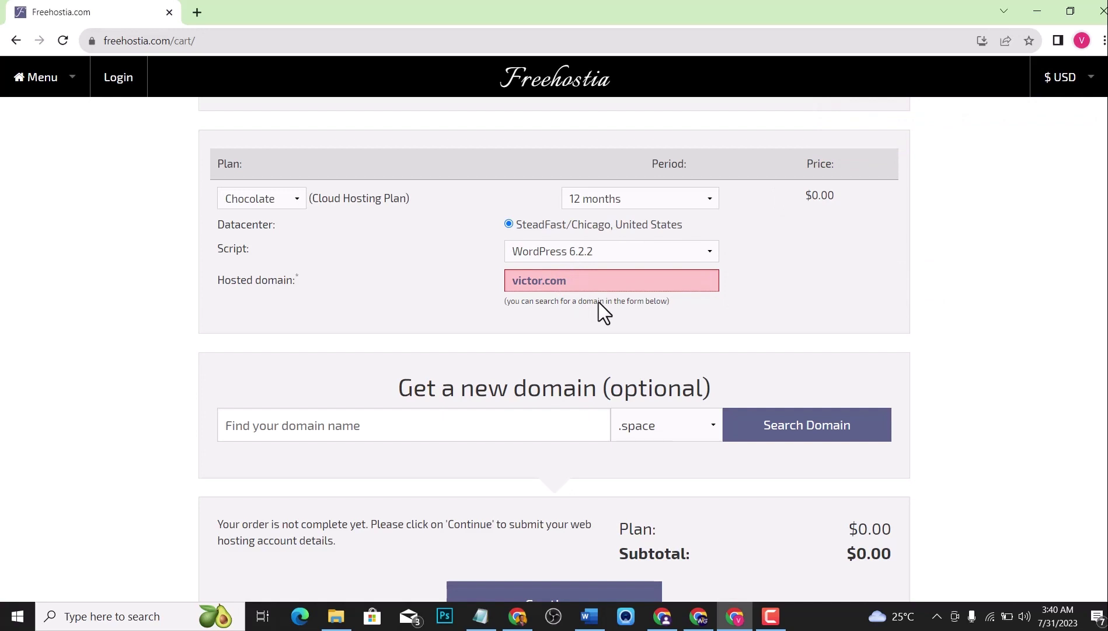
{"action": "type", "text": "web"}
{"action": "left_click", "coordinate": [398, 261]}
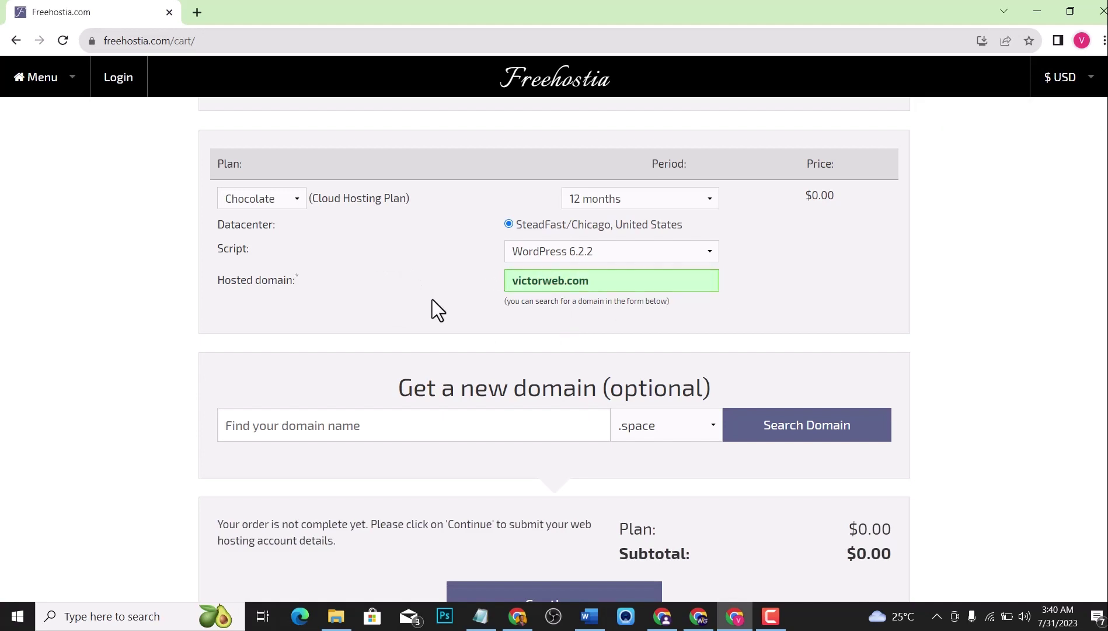
{"action": "scroll", "coordinate": [436, 299], "scroll_direction": "down", "scroll_amount": 3}
Continue to Account Details, select Nigeria as the country, and accept the terms.
{"action": "left_click", "coordinate": [542, 402]}
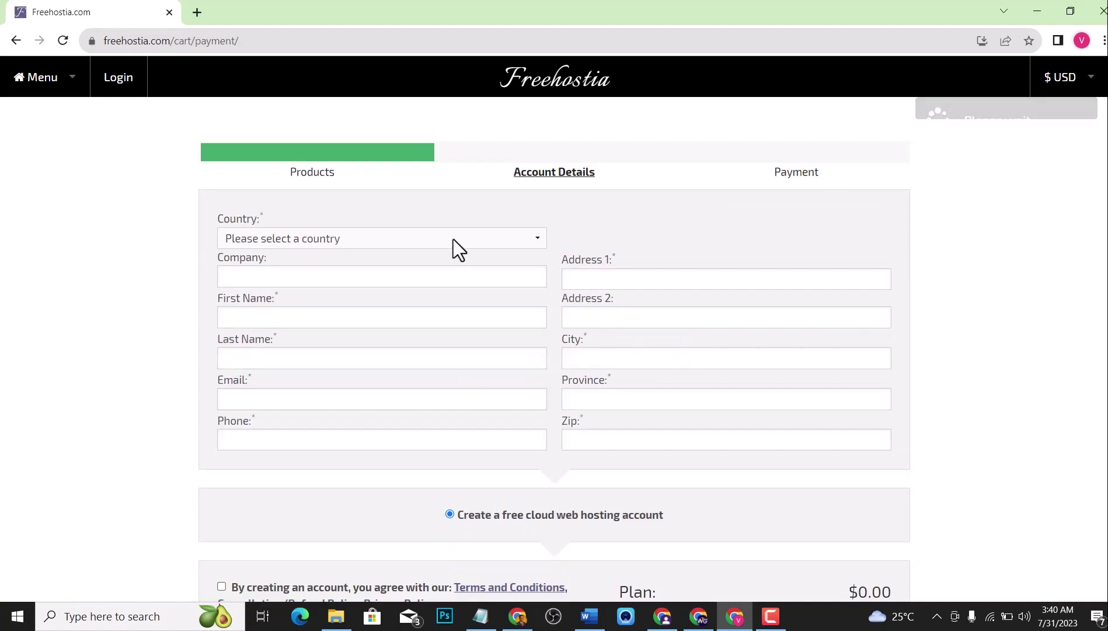
{"action": "left_click", "coordinate": [456, 245]}
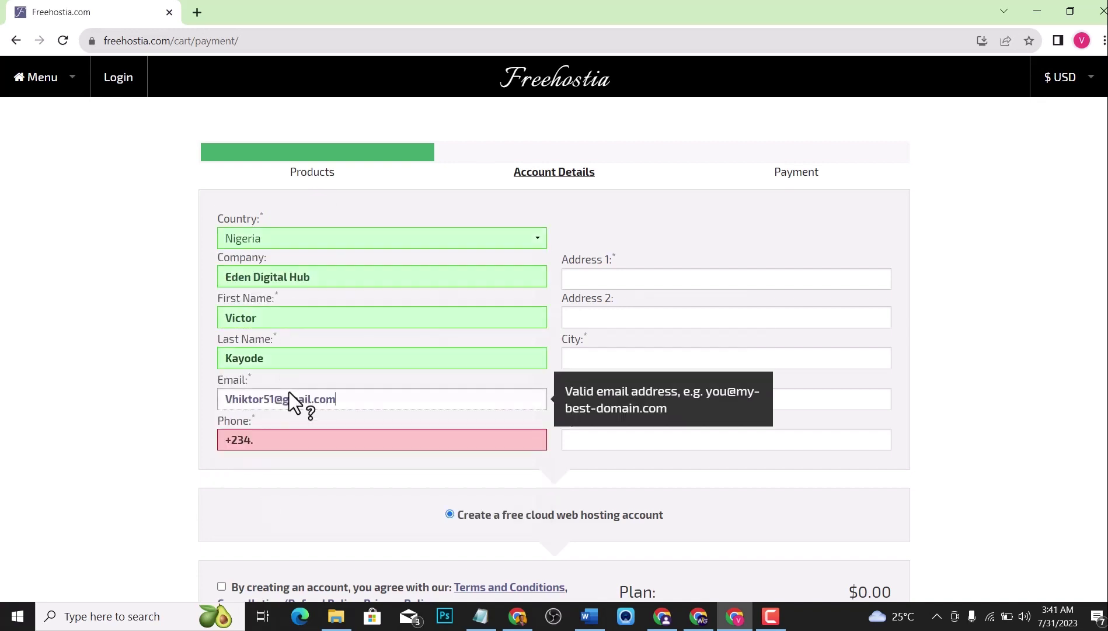
{"action": "scroll", "coordinate": [498, 325], "scroll_direction": "down", "scroll_amount": 5}
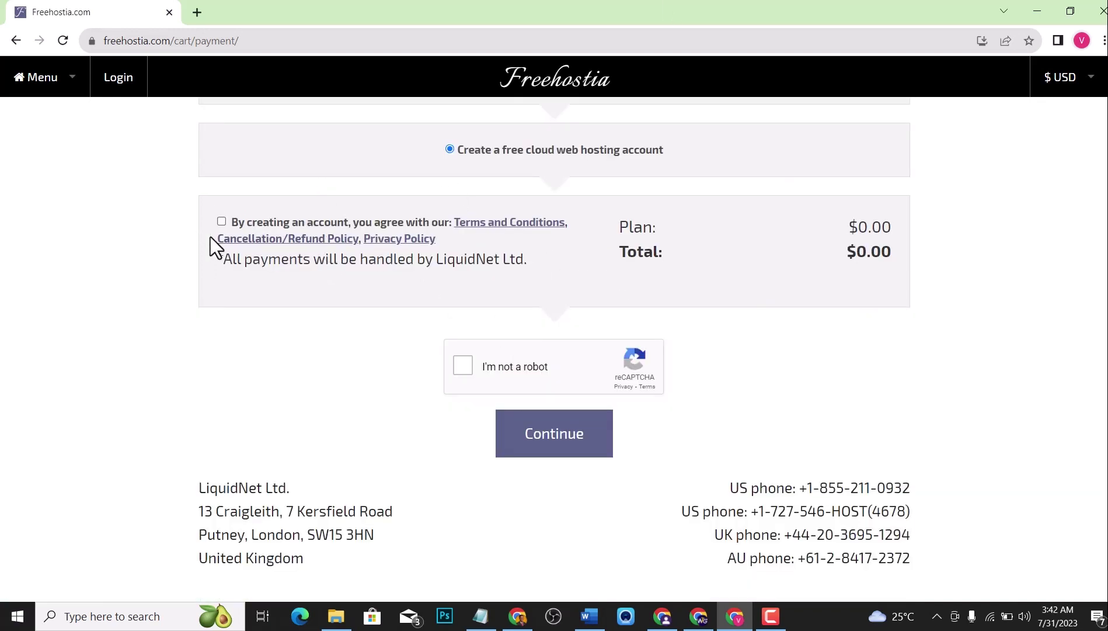
{"action": "left_click", "coordinate": [222, 222]}
Submit the account details, then enter and save a control panel password.
{"action": "left_click", "coordinate": [577, 450]}
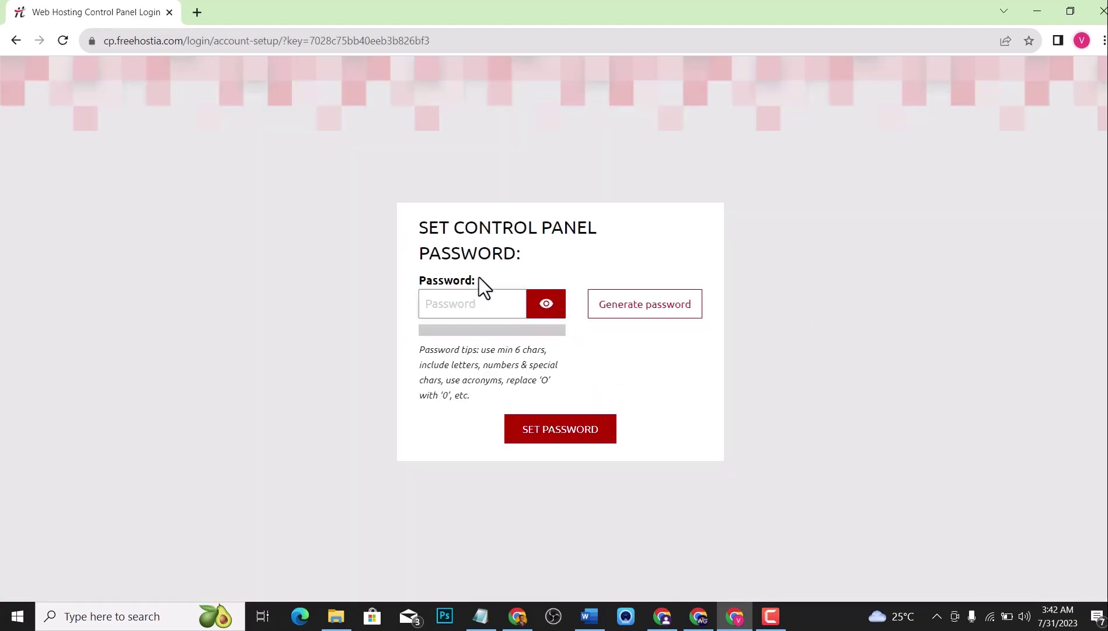
{"action": "left_click", "coordinate": [553, 310]}
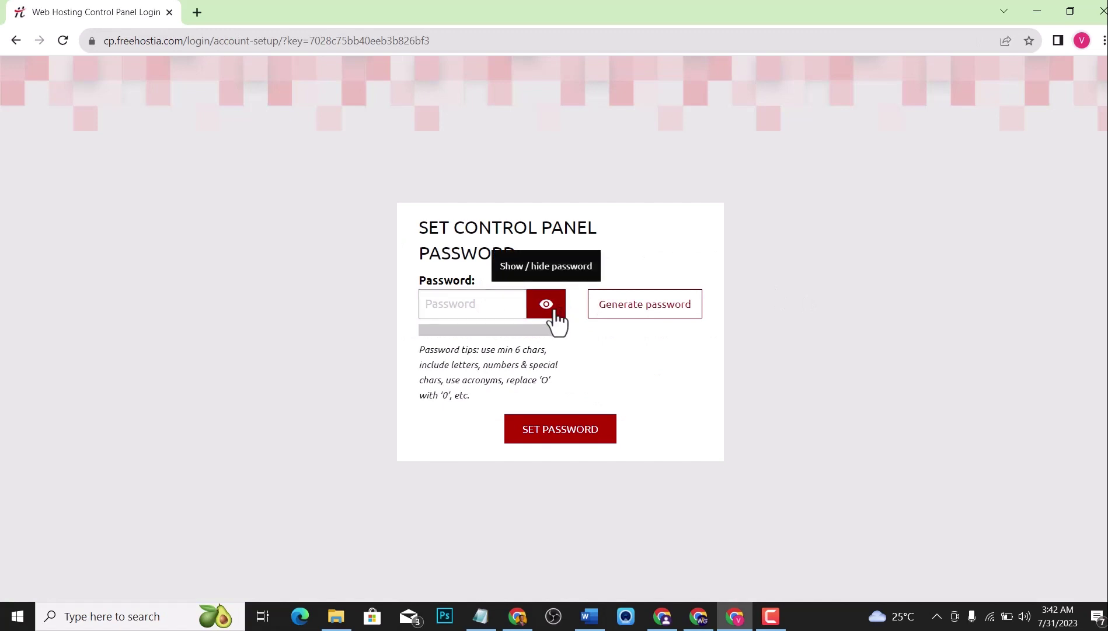
{"action": "left_click", "coordinate": [482, 312]}
{"action": "key", "text": "BackSpace"}
{"action": "left_click", "coordinate": [577, 432]}
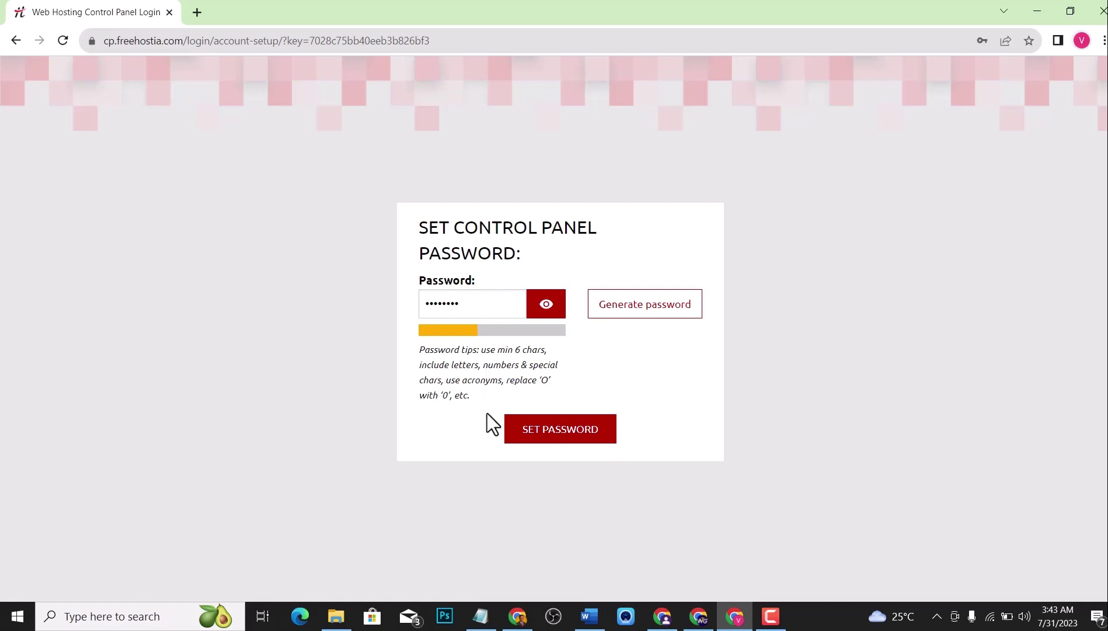
{"action": "left_click", "coordinate": [572, 428]}
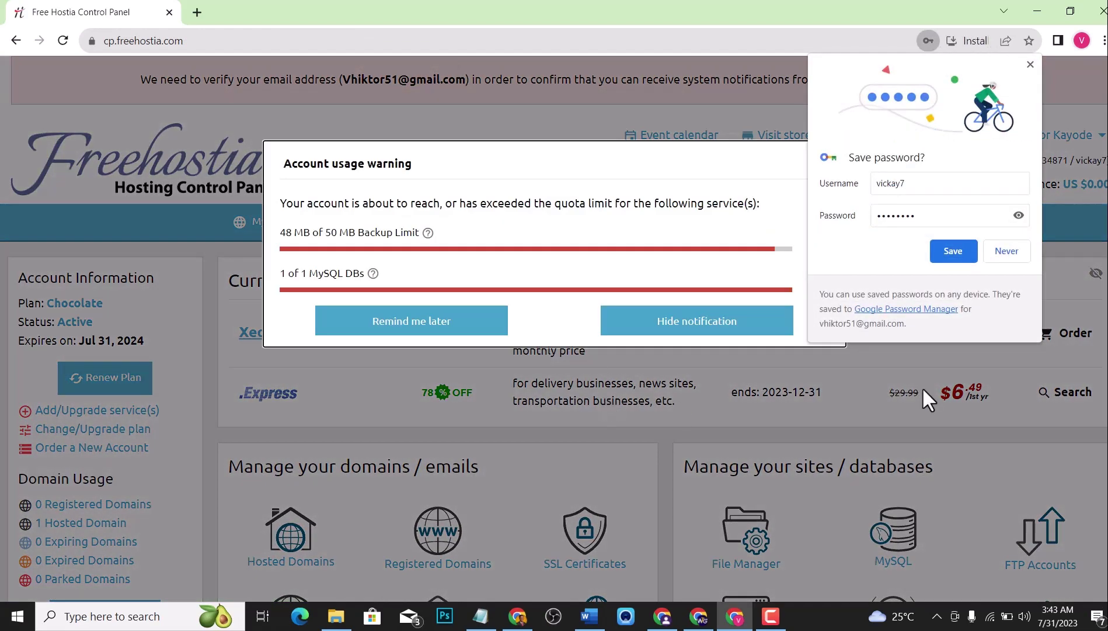
Save the login in the browser and open the Backup quota Add Services page.
{"action": "left_click", "coordinate": [957, 251]}
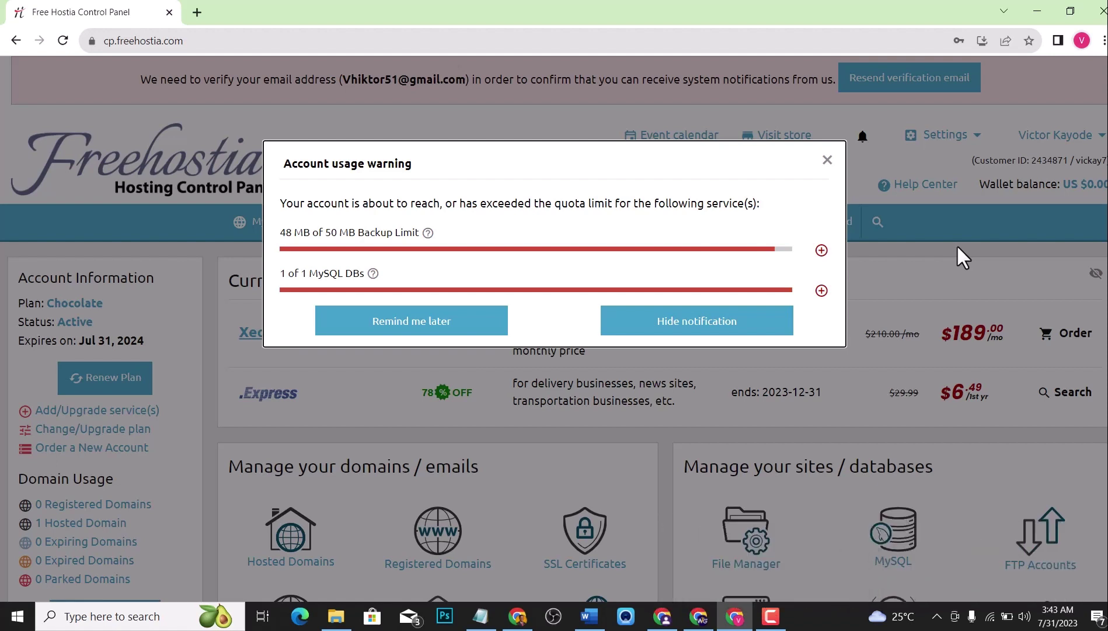
{"action": "left_click", "coordinate": [821, 250]}
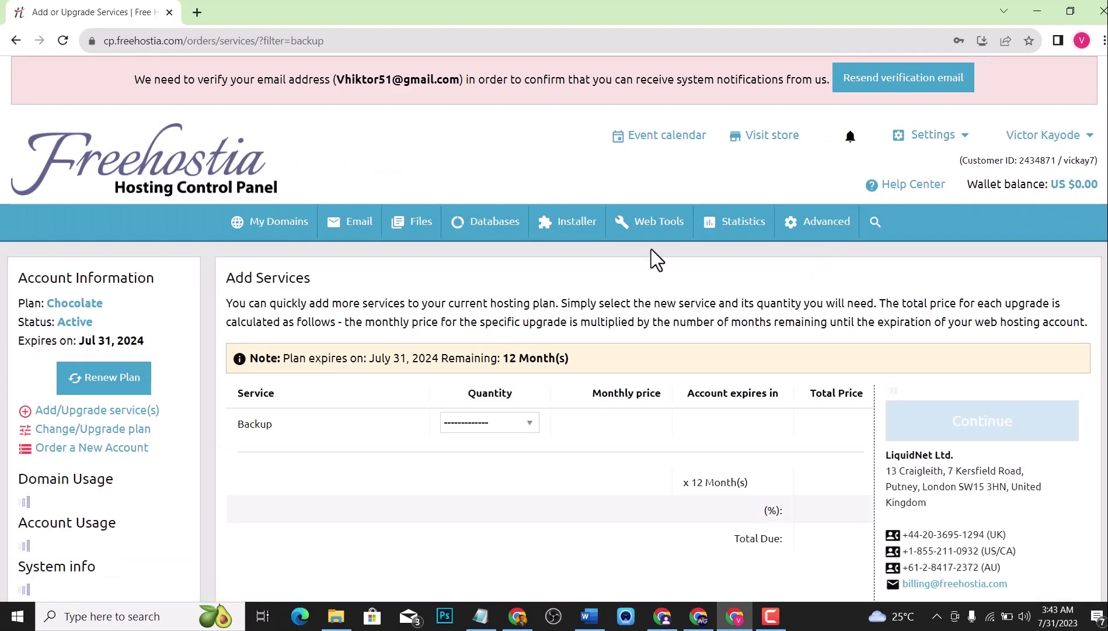
{"action": "left_click", "coordinate": [15, 40]}
{"action": "left_click", "coordinate": [39, 40]}
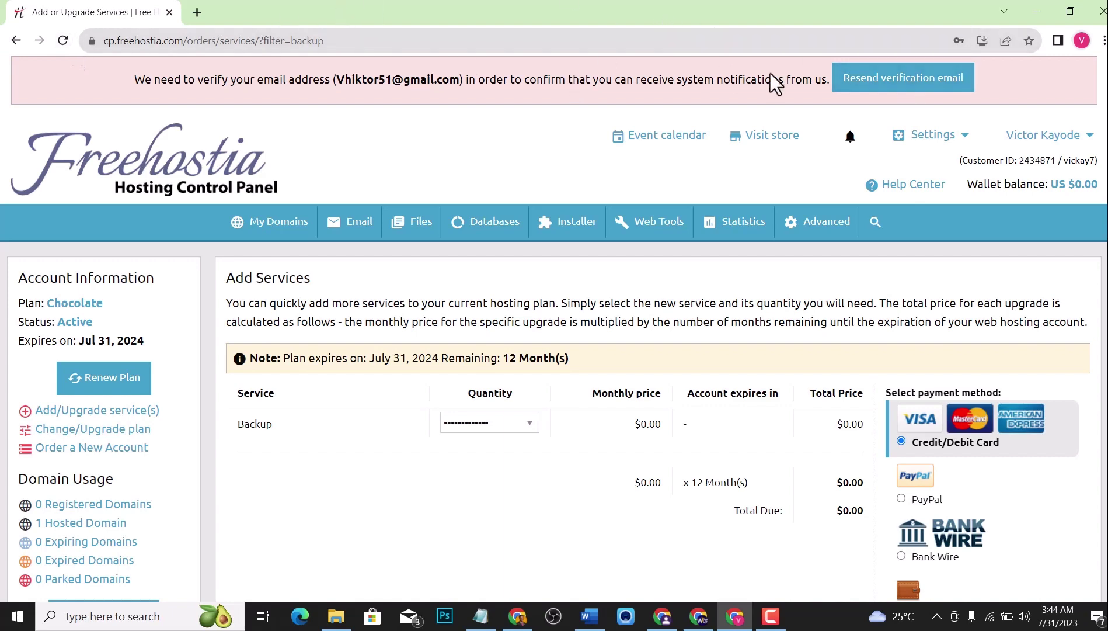
Open Gmail in a new tab and resend the Freehostia verification email.
{"action": "left_click", "coordinate": [197, 13]}
{"action": "type", "text": "gm"}
{"action": "key", "text": "Return"}
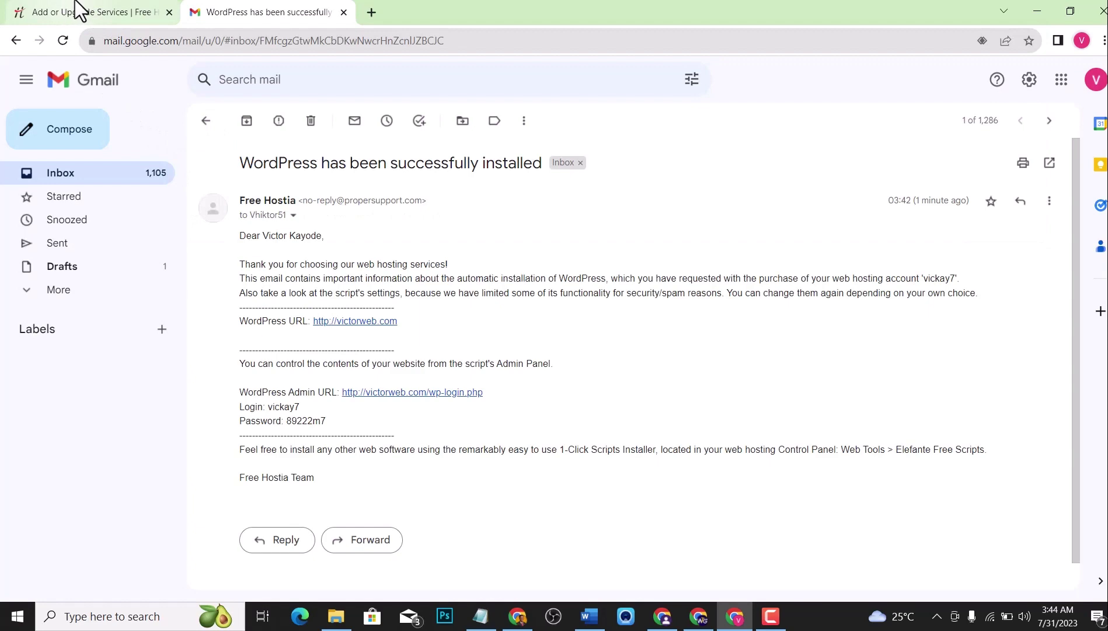
{"action": "left_click", "coordinate": [47, 9]}
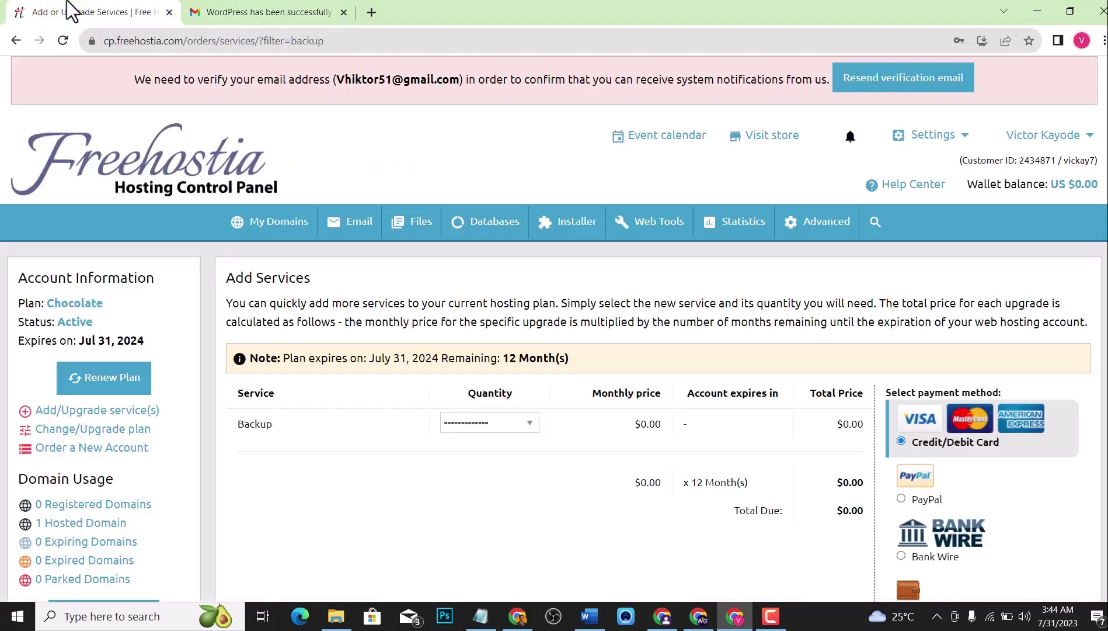
{"action": "left_click", "coordinate": [893, 82]}
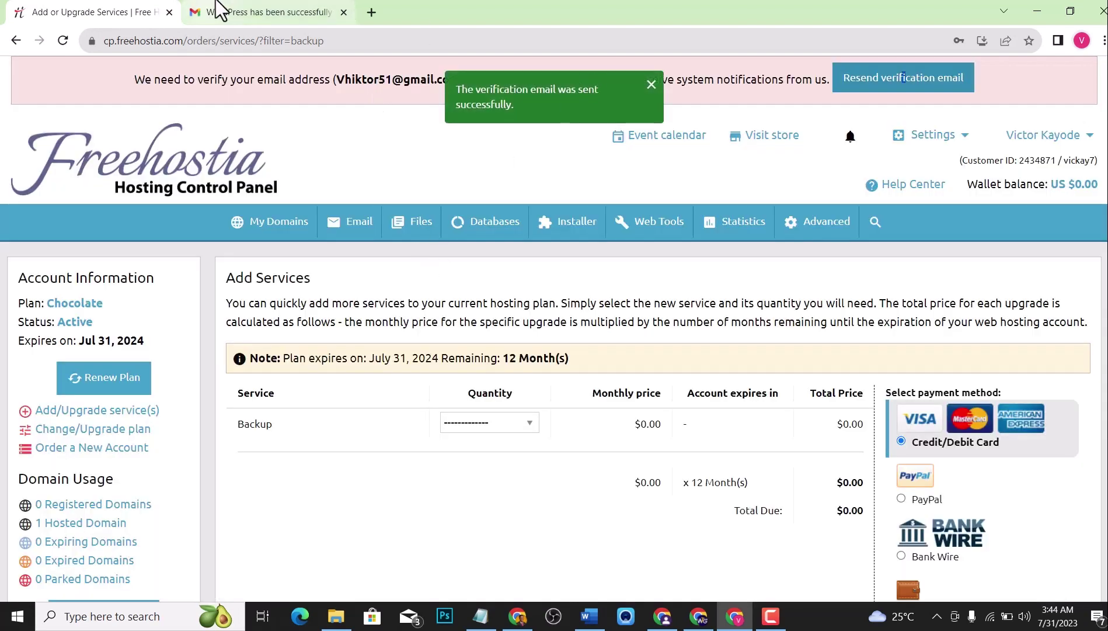
Open the Email verification message in Gmail and follow its link.
{"action": "left_click", "coordinate": [263, 11]}
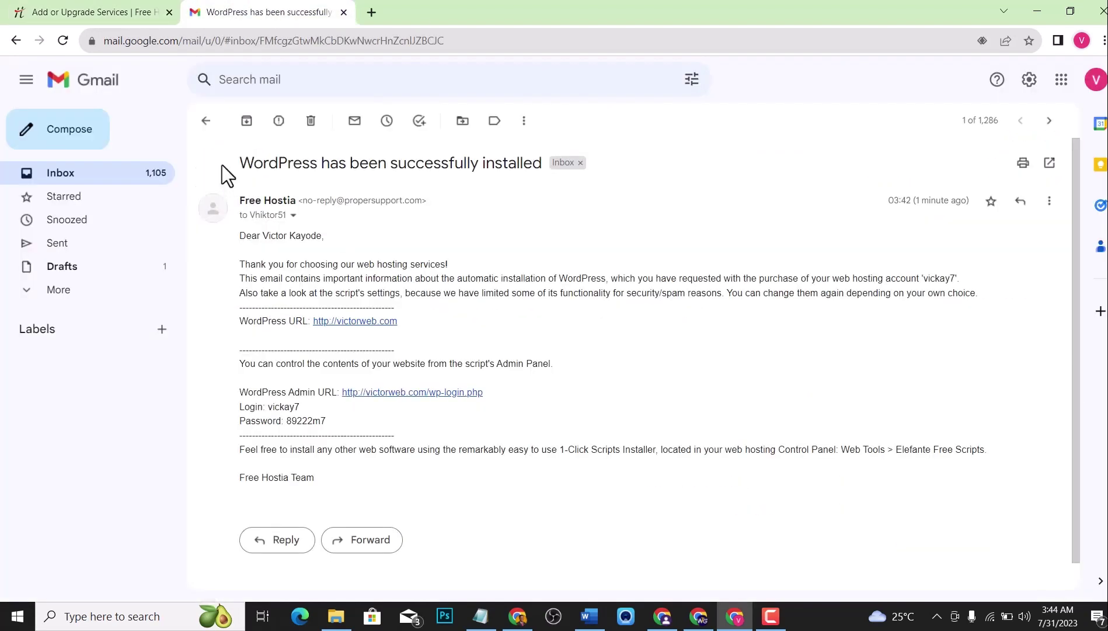
{"action": "left_click", "coordinate": [206, 120]}
{"action": "left_click", "coordinate": [279, 218]}
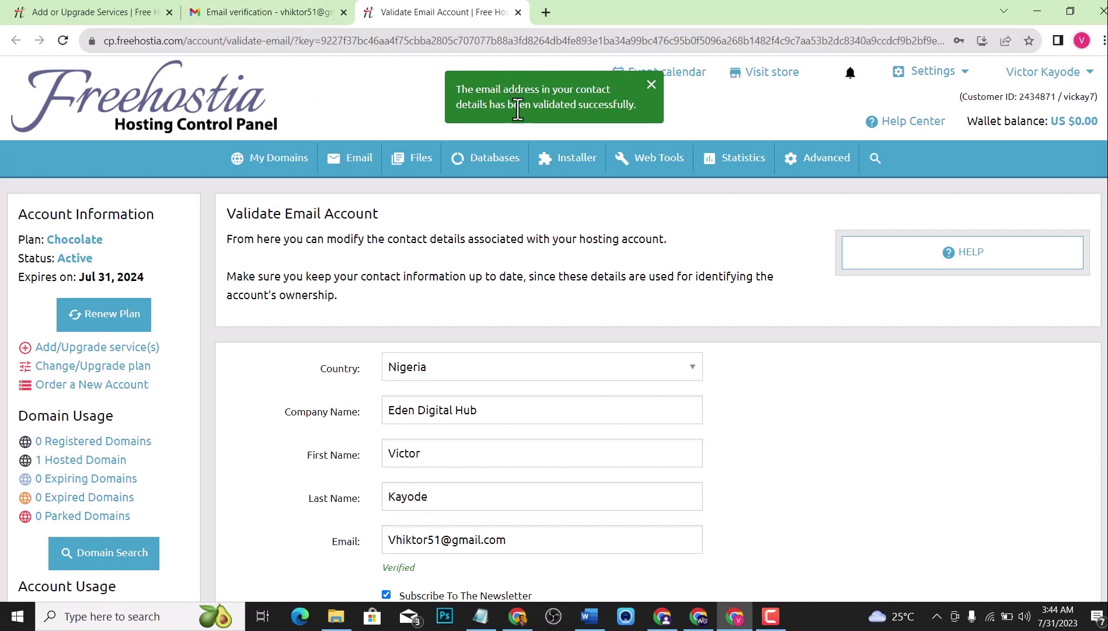
Dismiss the validation confirmation and open My Domains > Hosted Domains.
{"action": "left_click", "coordinate": [651, 87]}
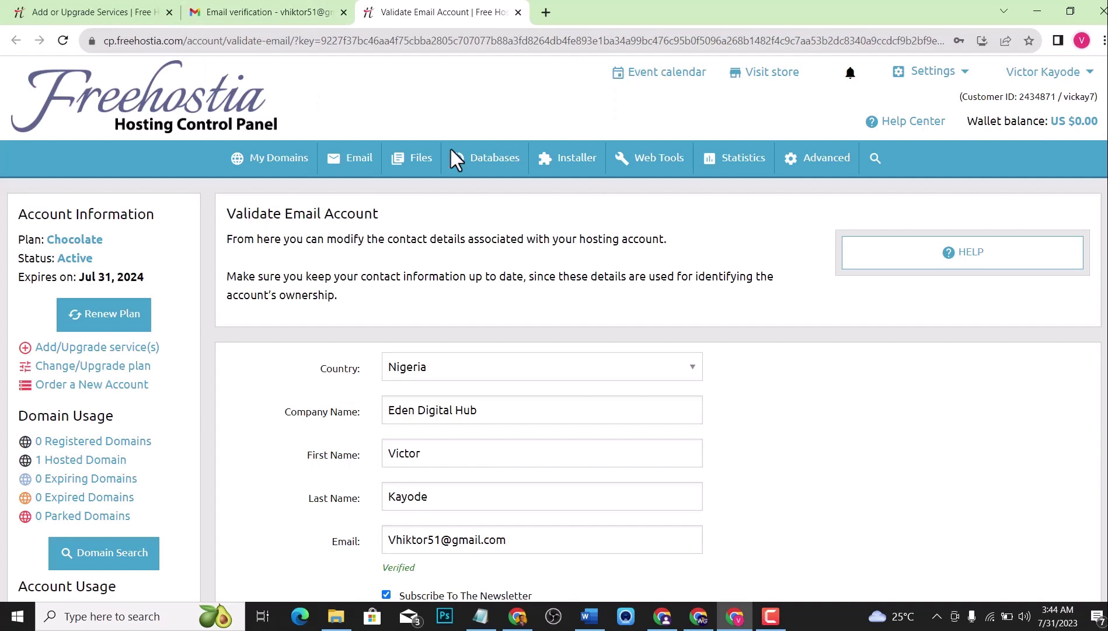
{"action": "scroll", "coordinate": [376, 262], "scroll_direction": "down", "scroll_amount": 5}
{"action": "scroll", "coordinate": [376, 254], "scroll_direction": "up", "scroll_amount": 5}
{"action": "mouse_move", "coordinate": [293, 157]}
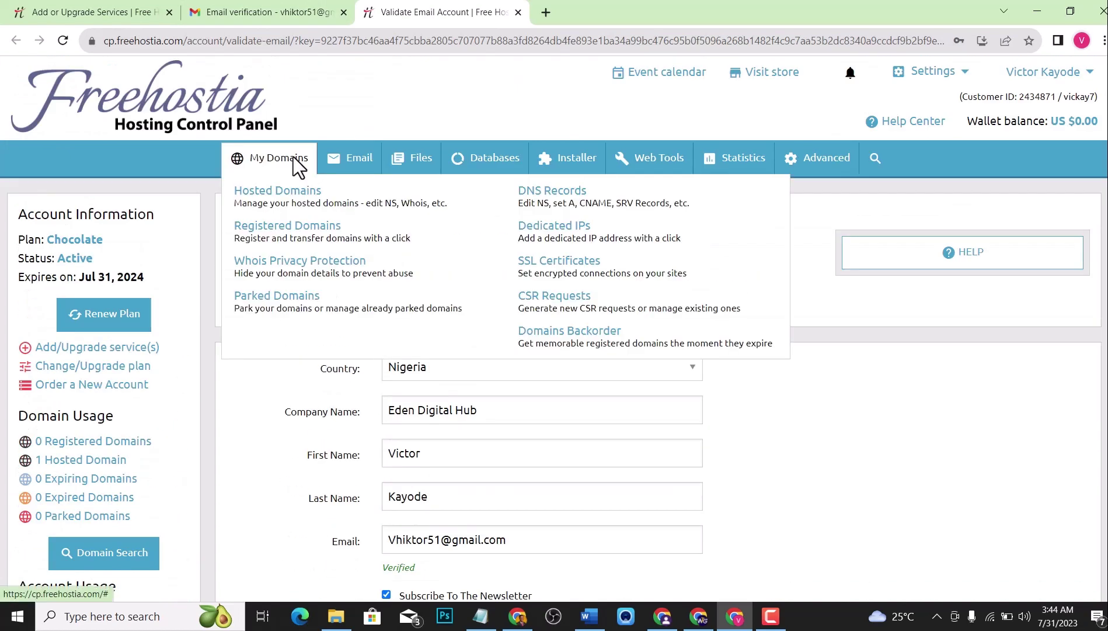
{"action": "left_click", "coordinate": [299, 198]}
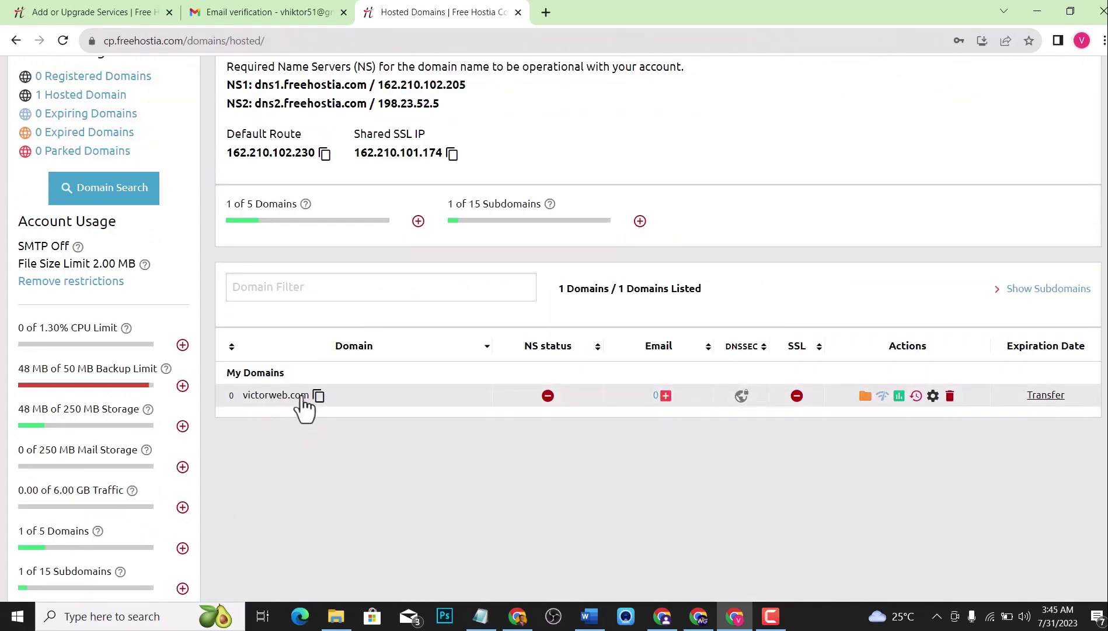
{"action": "scroll", "coordinate": [409, 371], "scroll_direction": "up", "scroll_amount": 6}
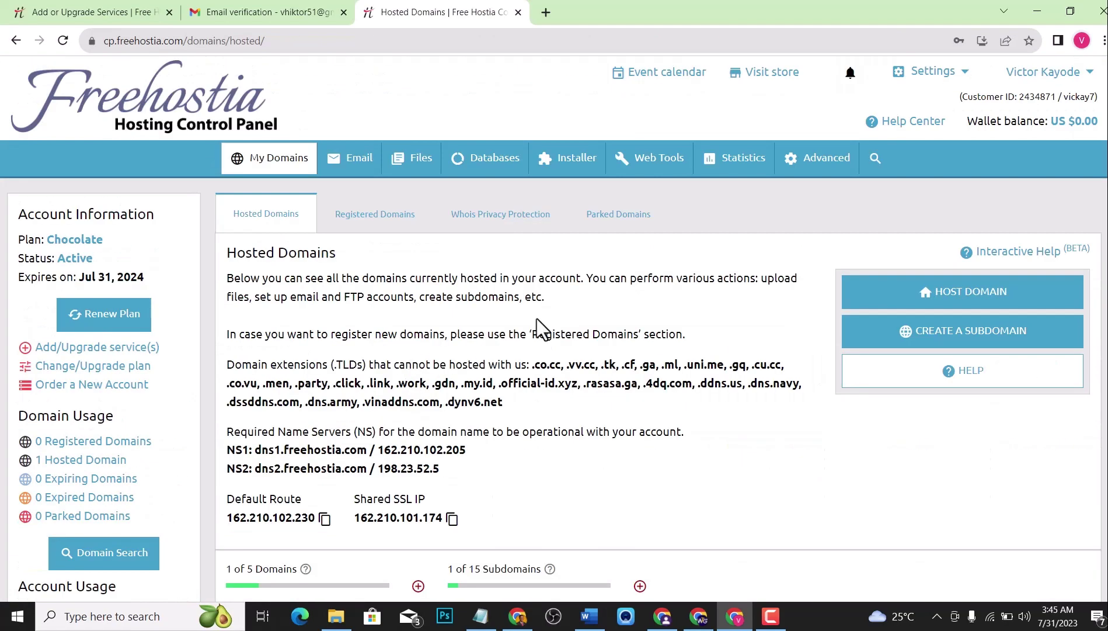
{"action": "scroll", "coordinate": [536, 319], "scroll_direction": "down", "scroll_amount": 3}
{"action": "scroll", "coordinate": [533, 325], "scroll_direction": "up", "scroll_amount": 3}
{"action": "scroll", "coordinate": [591, 219], "scroll_direction": "down", "scroll_amount": 3}
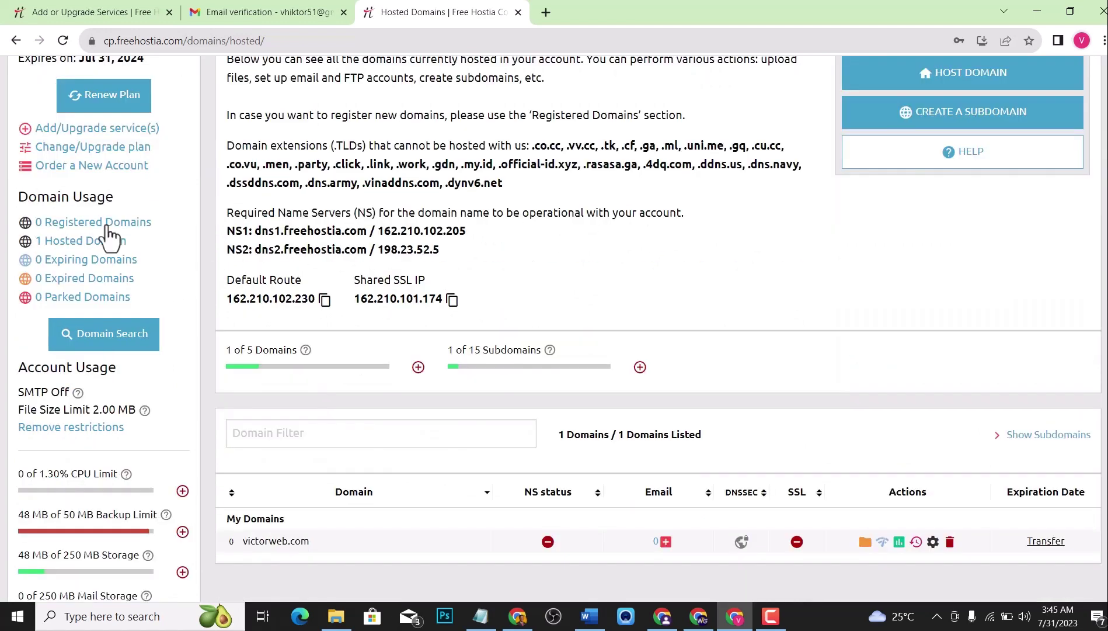
Go to Registered Domains, start REGISTER/TRANSFER DOMAIN, and focus the search field.
{"action": "left_click", "coordinate": [104, 229]}
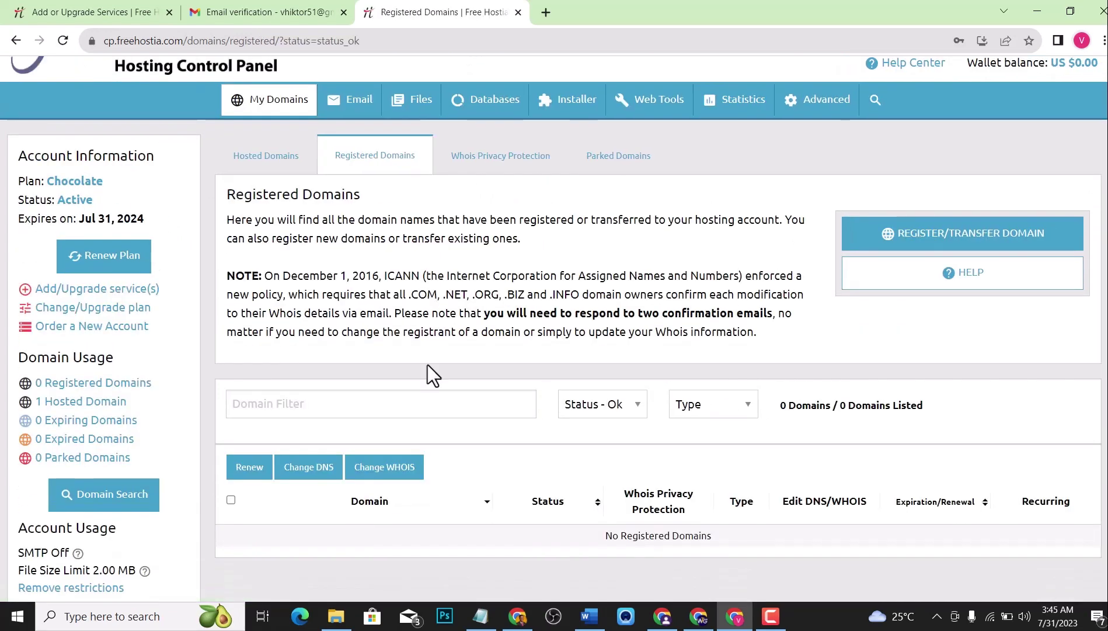
{"action": "scroll", "coordinate": [393, 359], "scroll_direction": "down", "scroll_amount": 1}
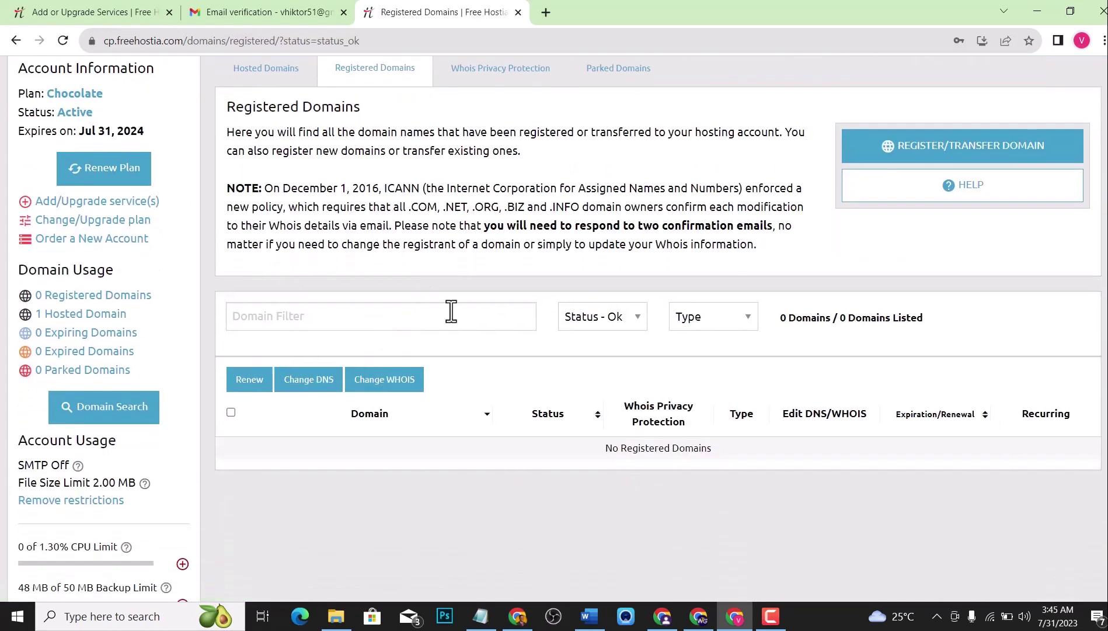
{"action": "left_click", "coordinate": [927, 153]}
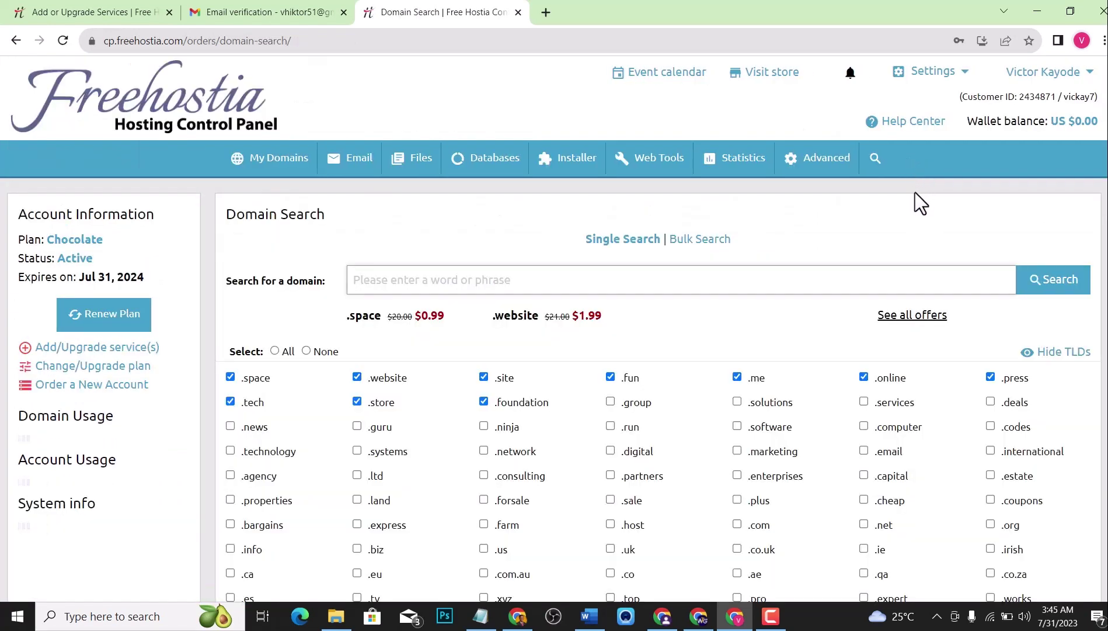
{"action": "left_click", "coordinate": [559, 280]}
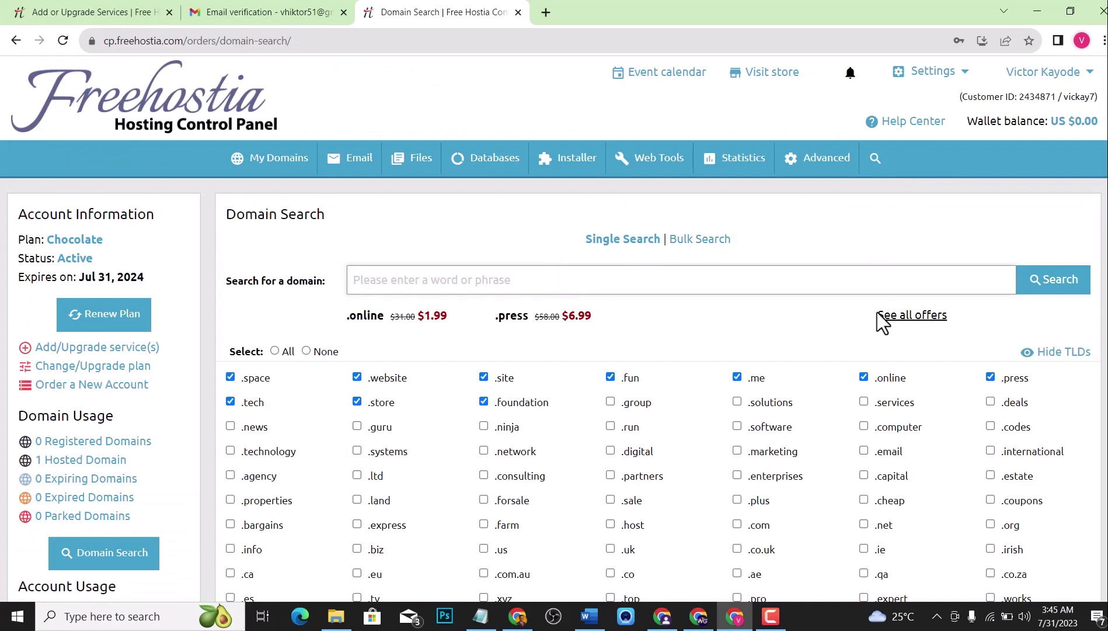
Review all Active Promotions domain offers, then close the list.
{"action": "left_click", "coordinate": [899, 318]}
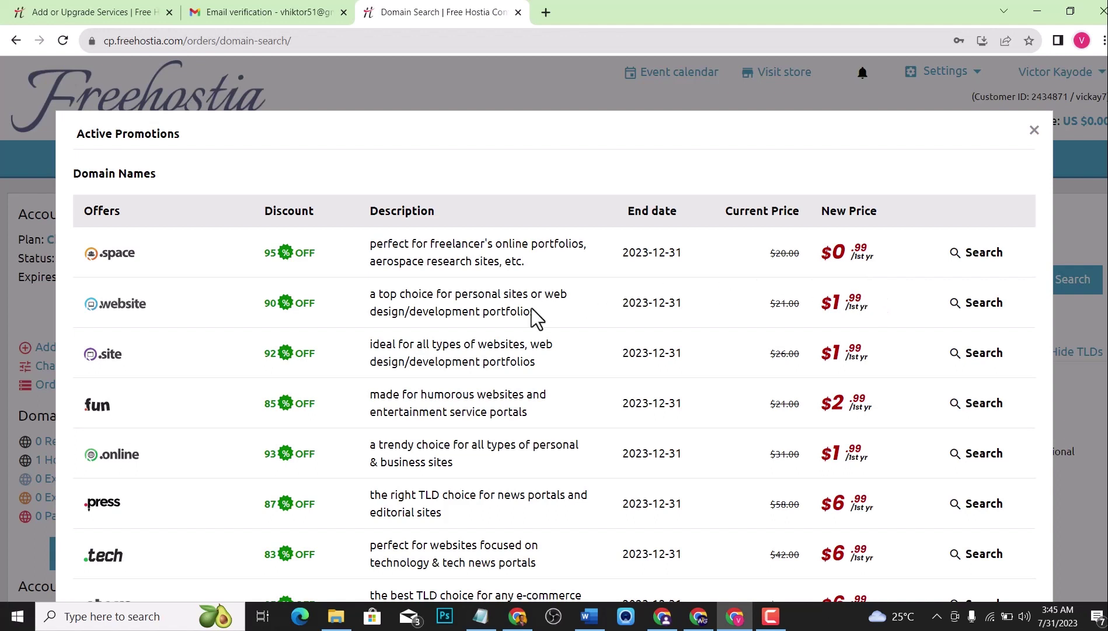
{"action": "scroll", "coordinate": [247, 260], "scroll_direction": "down", "scroll_amount": 1}
{"action": "scroll", "coordinate": [436, 304], "scroll_direction": "down", "scroll_amount": 5}
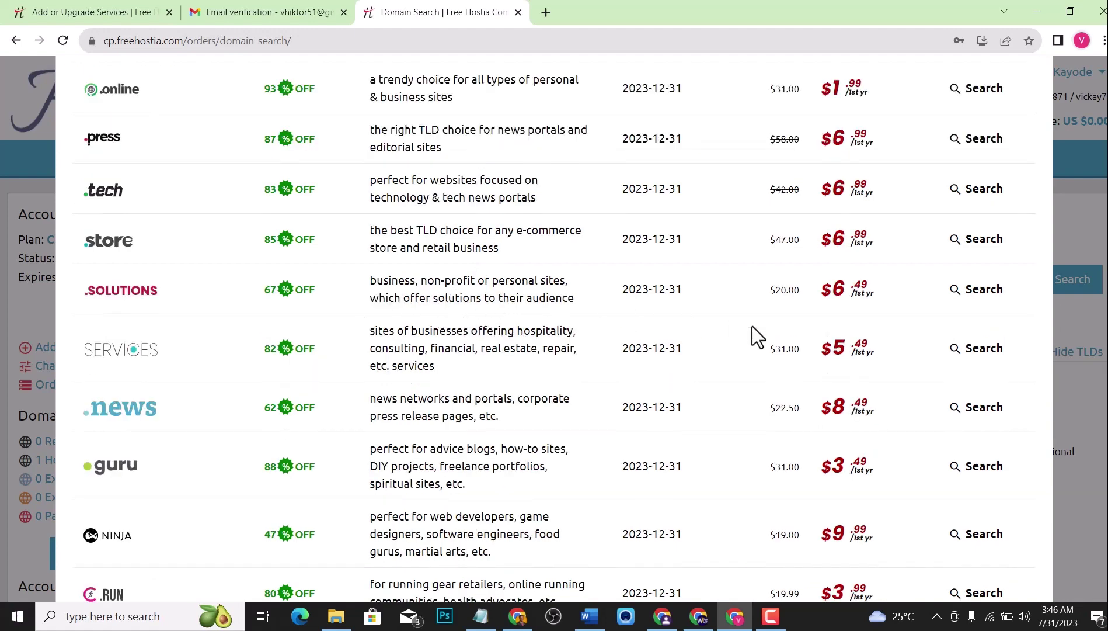
{"action": "scroll", "coordinate": [744, 326], "scroll_direction": "down", "scroll_amount": 3}
{"action": "scroll", "coordinate": [759, 315], "scroll_direction": "up", "scroll_amount": 9}
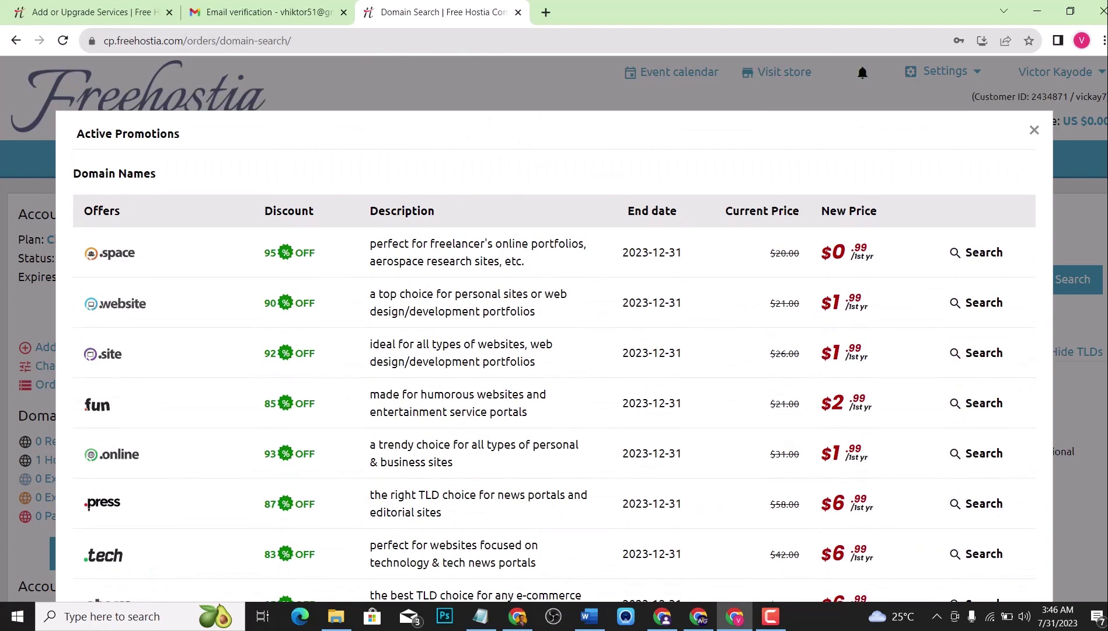
{"action": "key", "text": "Escape"}
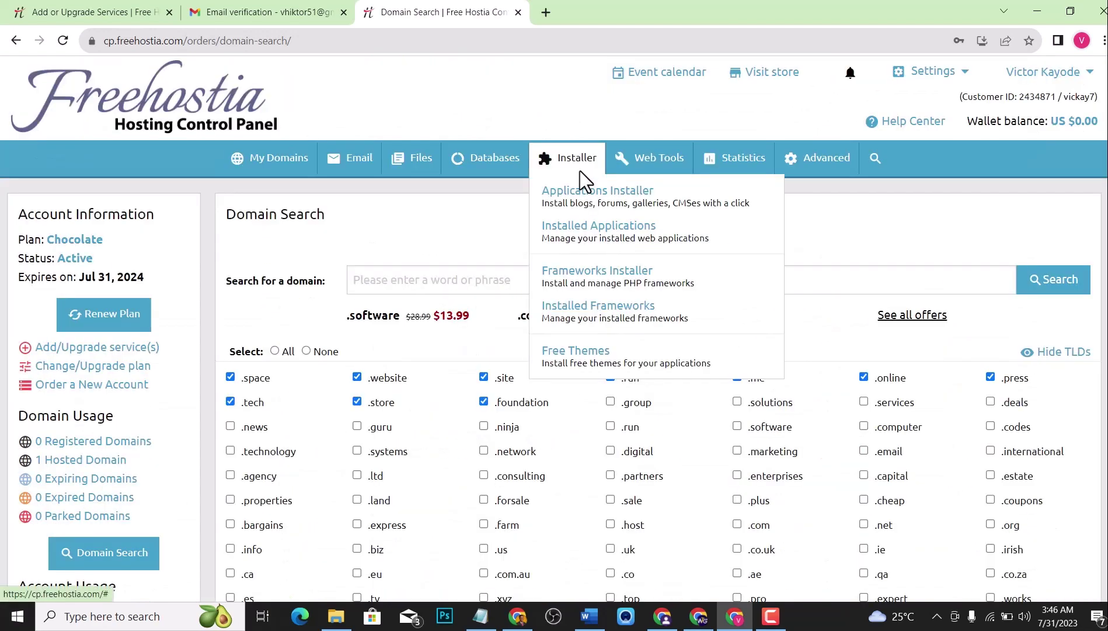
Switch back to the Email verification message in Gmail.
{"action": "mouse_move", "coordinate": [568, 158]}
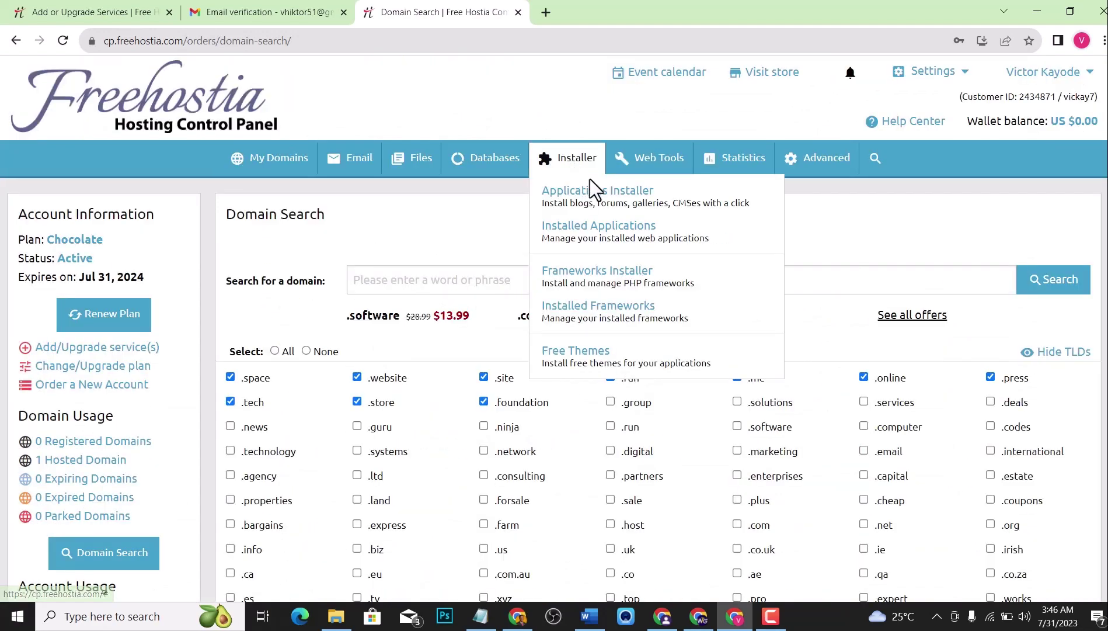
{"action": "mouse_move", "coordinate": [610, 174]}
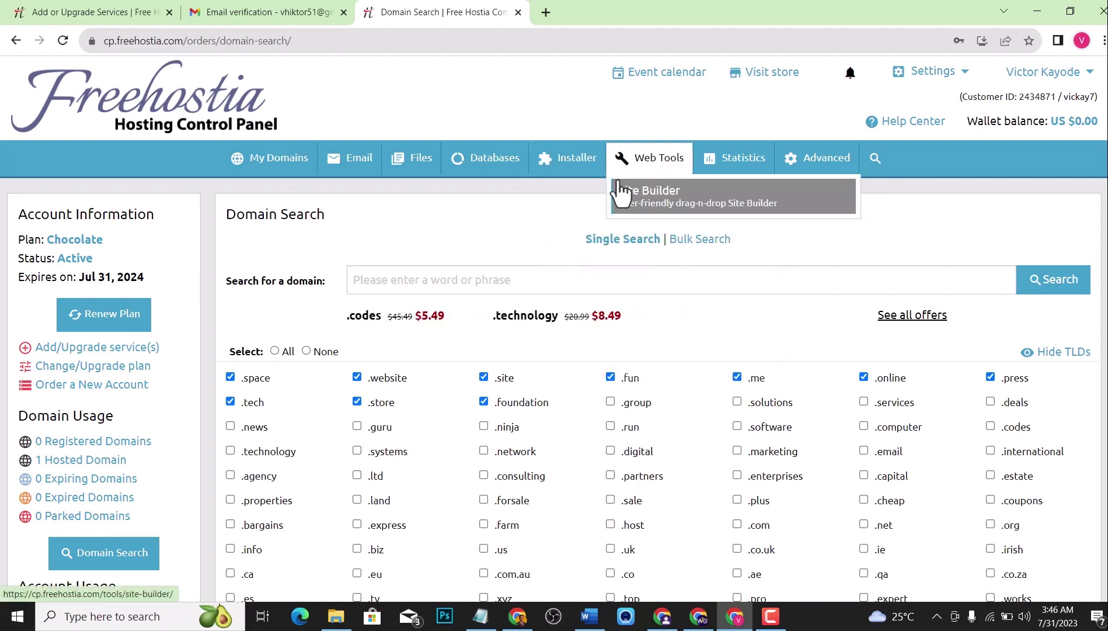
{"action": "left_click", "coordinate": [293, 11]}
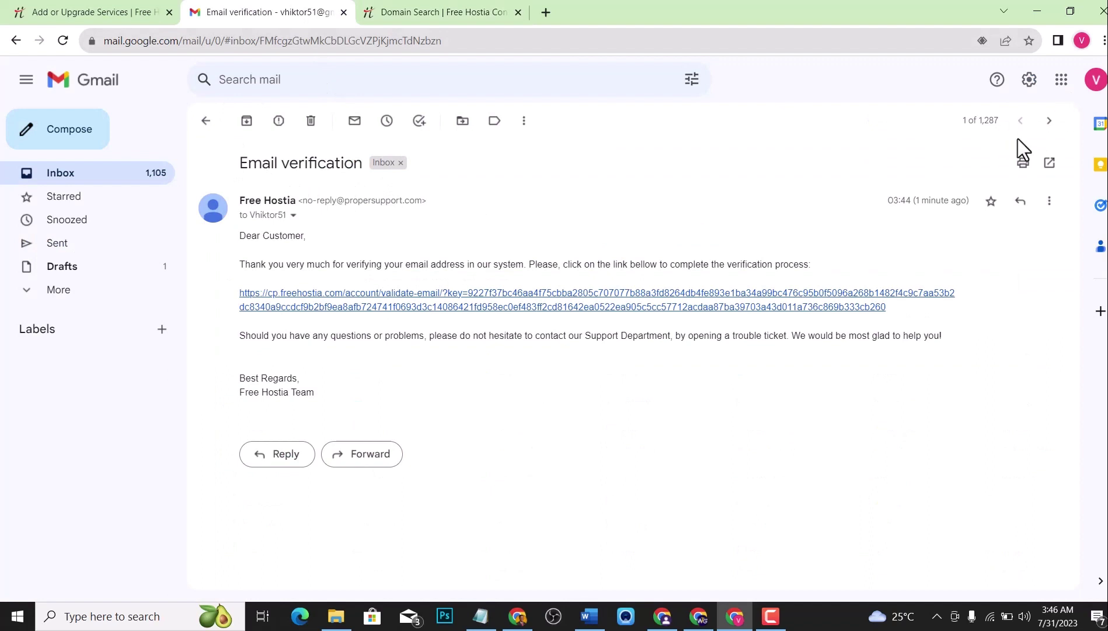
Open the older WordPress-installed email for victorweb.com.
{"action": "left_click", "coordinate": [1044, 131]}
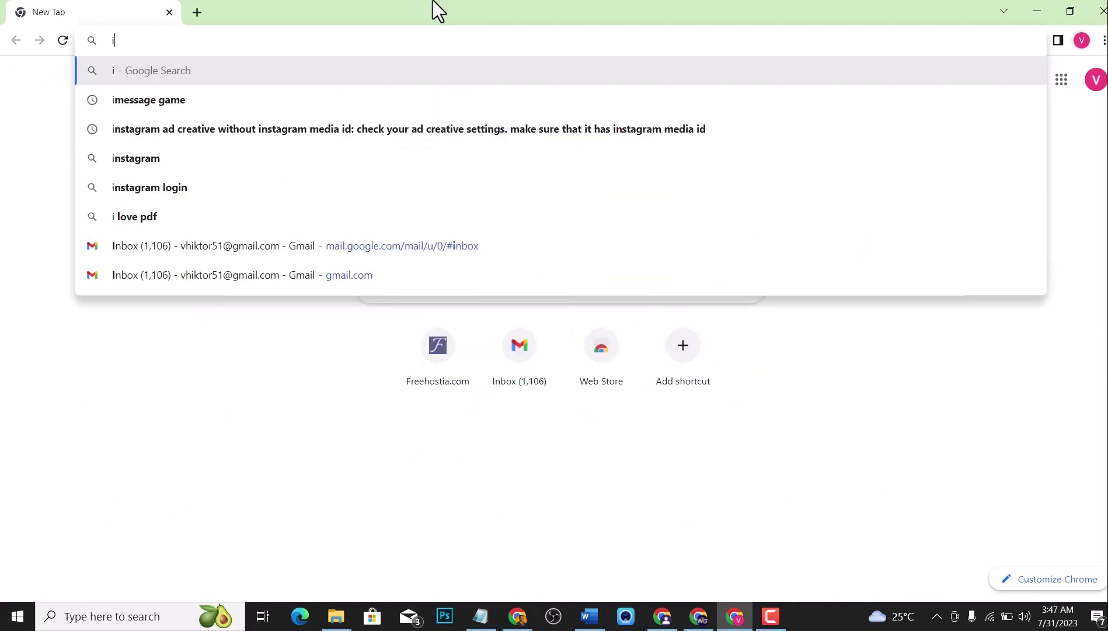
Load infinityfree.net and scroll to the Register Now offer under Free Website Hosting.
{"action": "type", "text": "finity"}
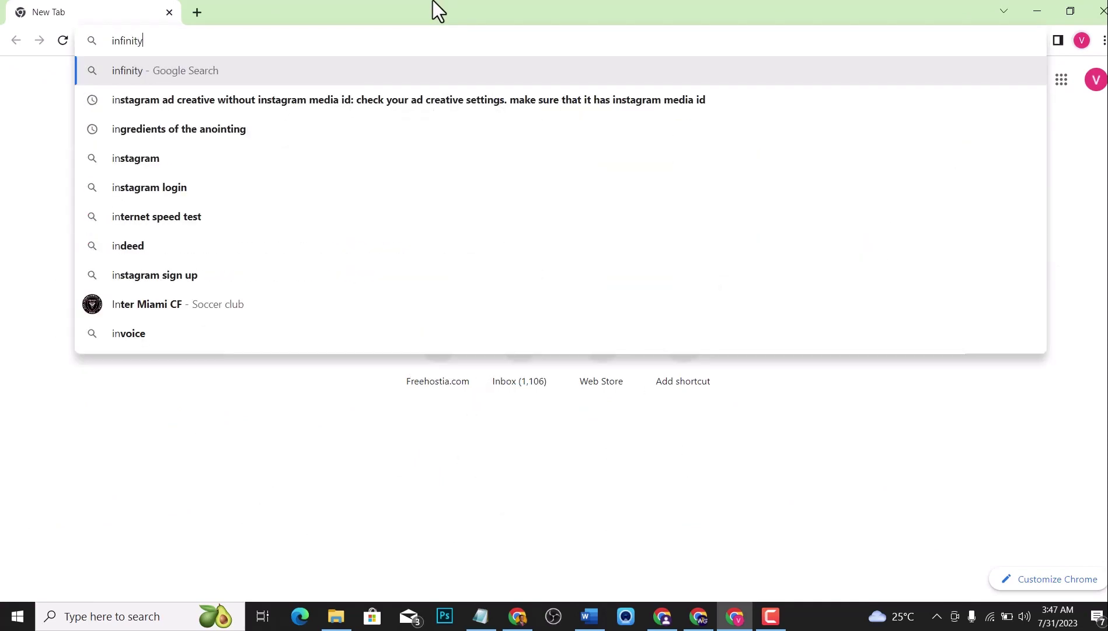
{"action": "type", "text": "free.net"}
{"action": "key", "text": "Return"}
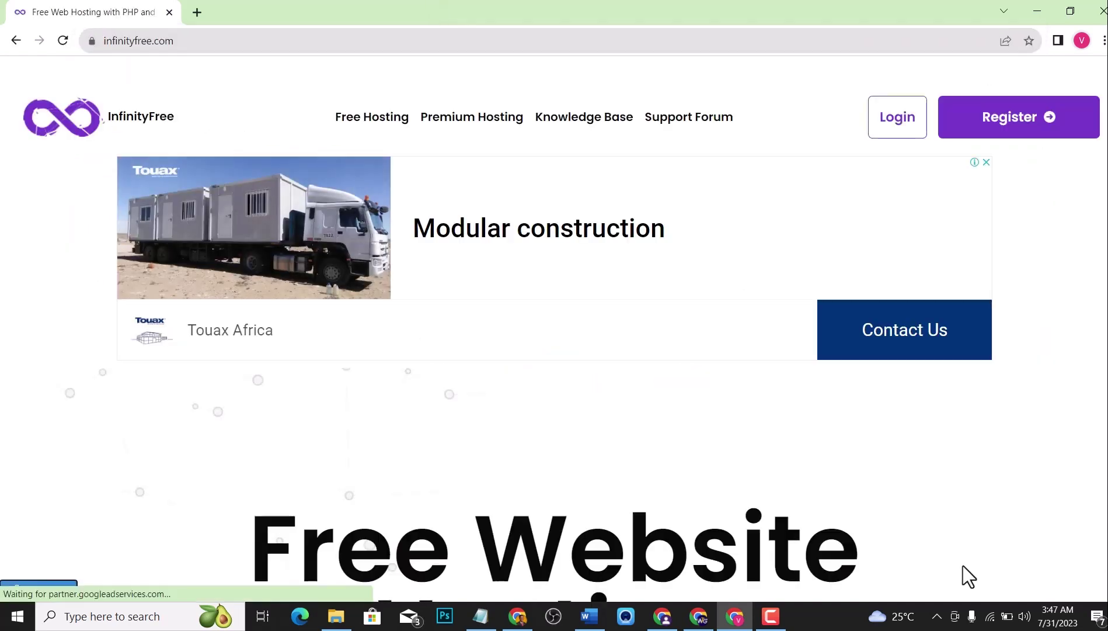
{"action": "scroll", "coordinate": [848, 558], "scroll_direction": "down", "scroll_amount": 1}
{"action": "scroll", "coordinate": [848, 558], "scroll_direction": "down", "scroll_amount": 20}
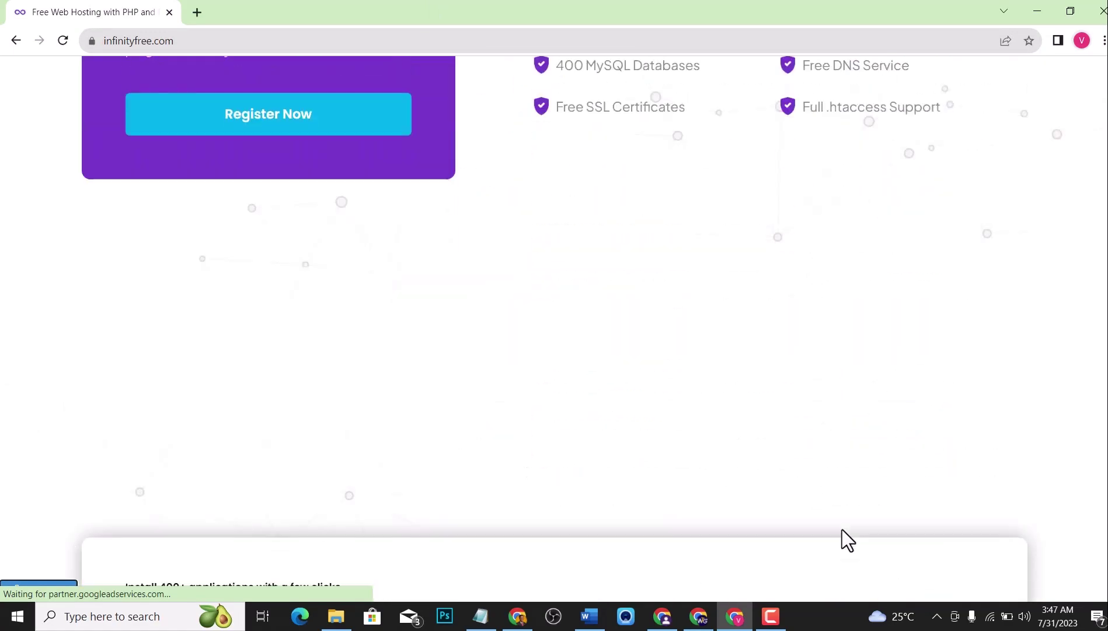
{"action": "scroll", "coordinate": [839, 540], "scroll_direction": "down", "scroll_amount": 20}
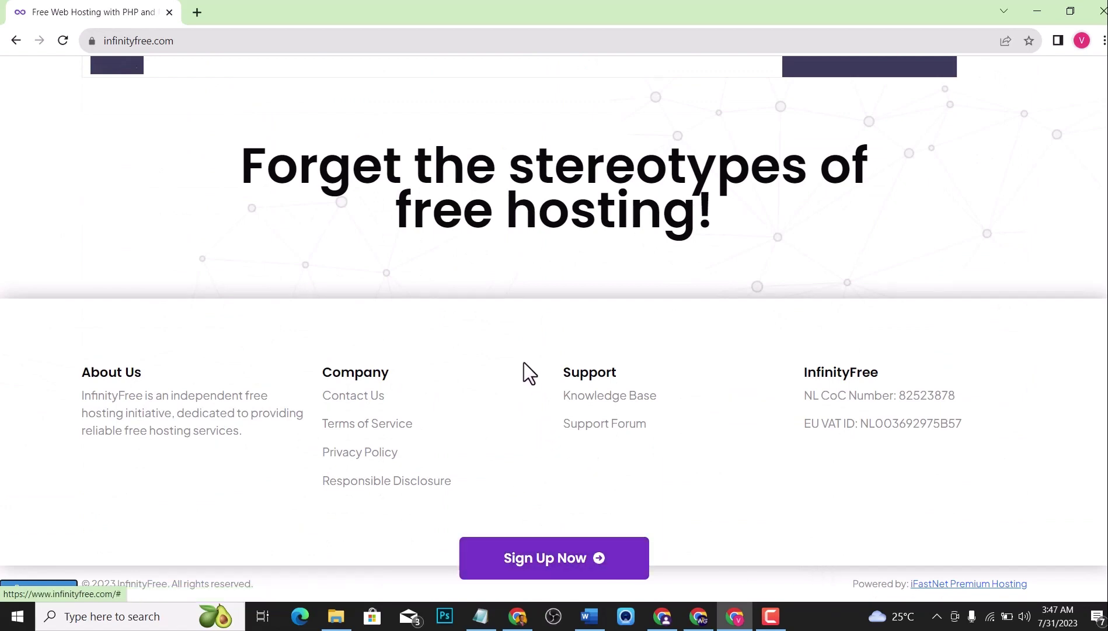
{"action": "scroll", "coordinate": [541, 321], "scroll_direction": "up", "scroll_amount": 20}
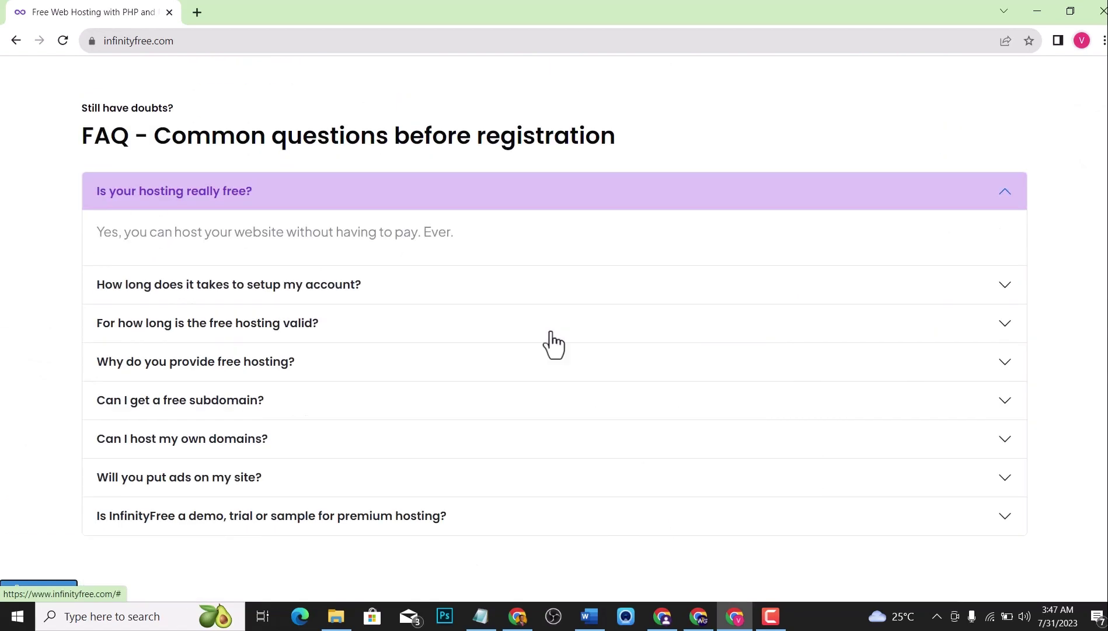
{"action": "scroll", "coordinate": [594, 358], "scroll_direction": "up", "scroll_amount": 10}
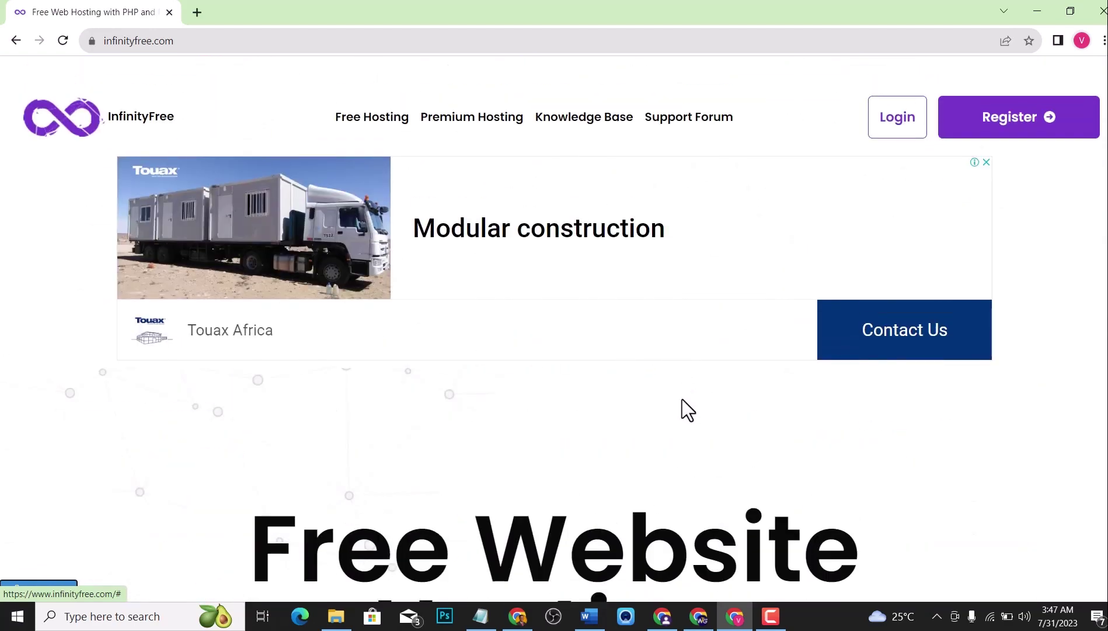
{"action": "scroll", "coordinate": [682, 409], "scroll_direction": "down", "scroll_amount": 3}
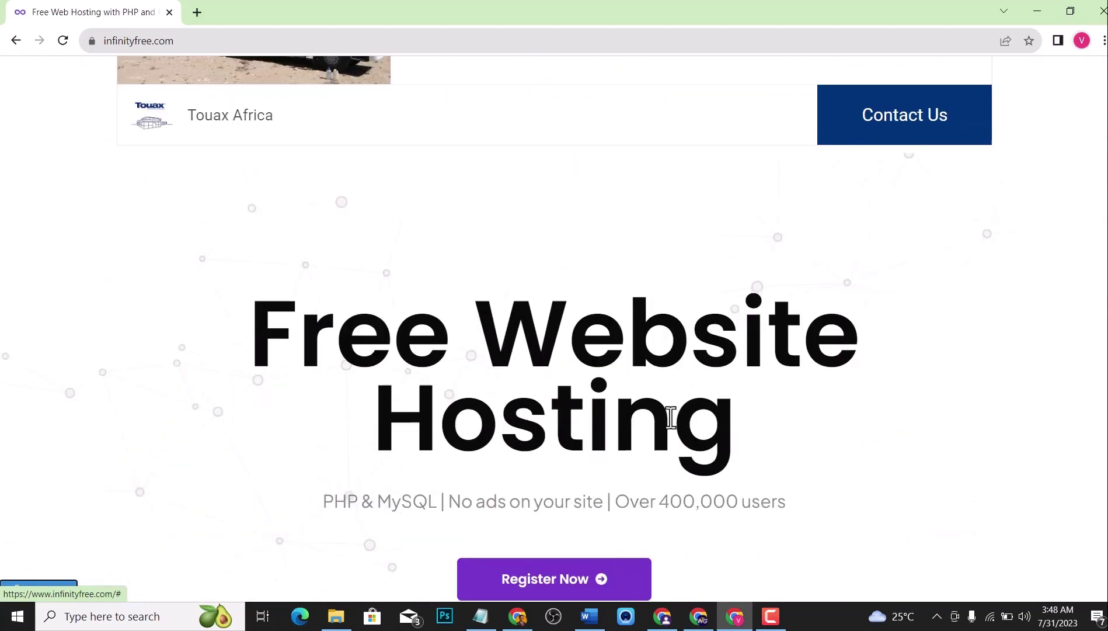
{"action": "scroll", "coordinate": [671, 415], "scroll_direction": "up", "scroll_amount": 3}
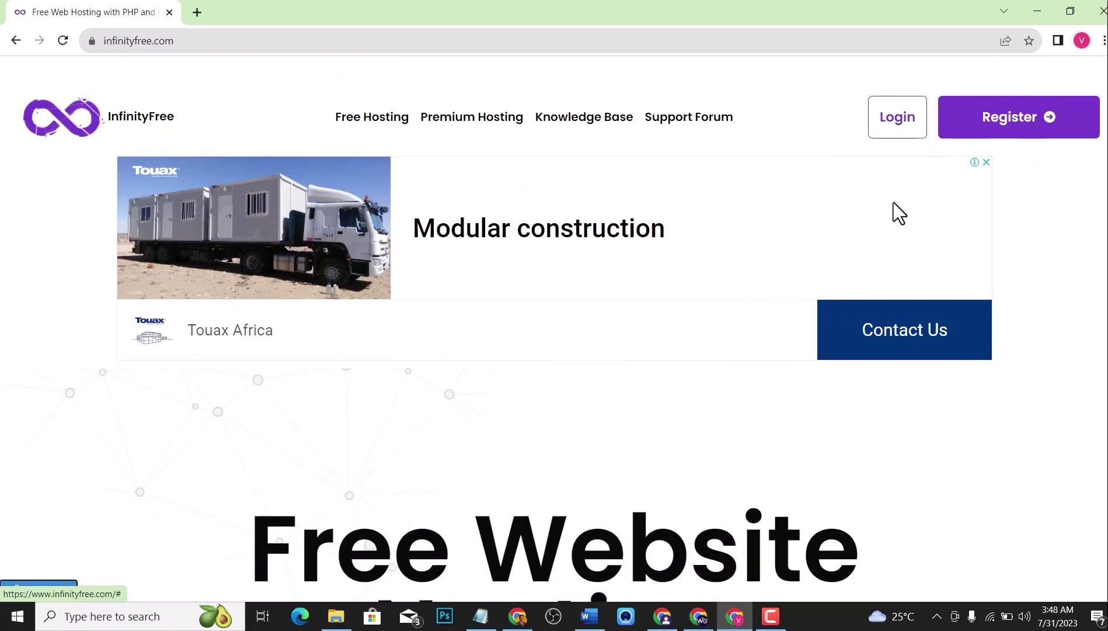
{"action": "scroll", "coordinate": [753, 323], "scroll_direction": "down", "scroll_amount": 1}
{"action": "scroll", "coordinate": [753, 327], "scroll_direction": "down", "scroll_amount": 6}
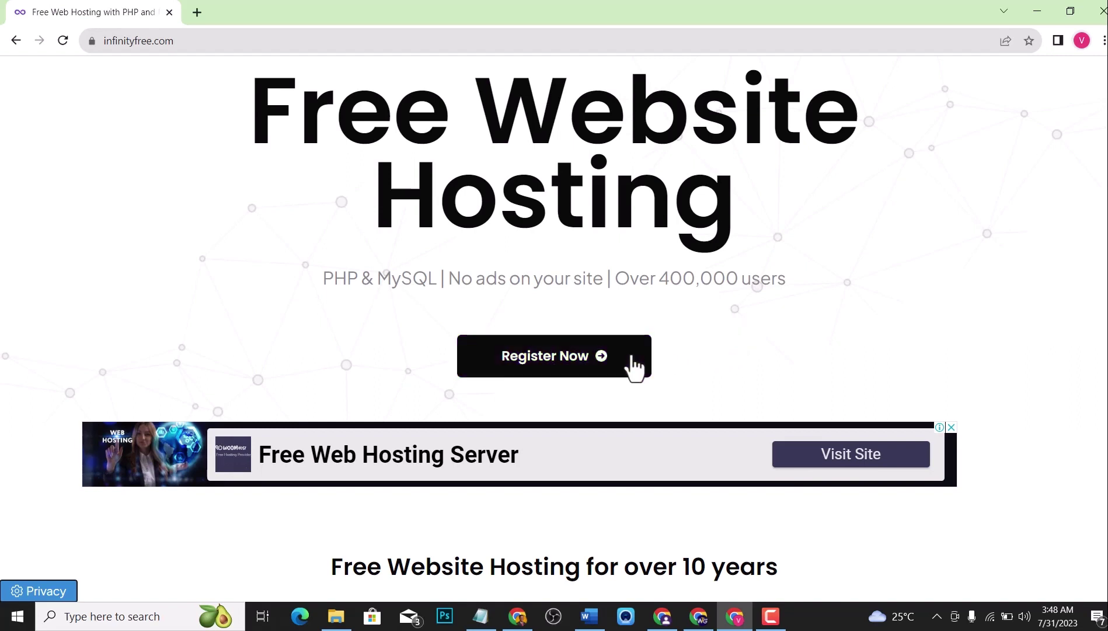
Sign up for an InfinityFree account with an email and password, then dismiss the password-saved notice.
{"action": "left_click", "coordinate": [594, 359]}
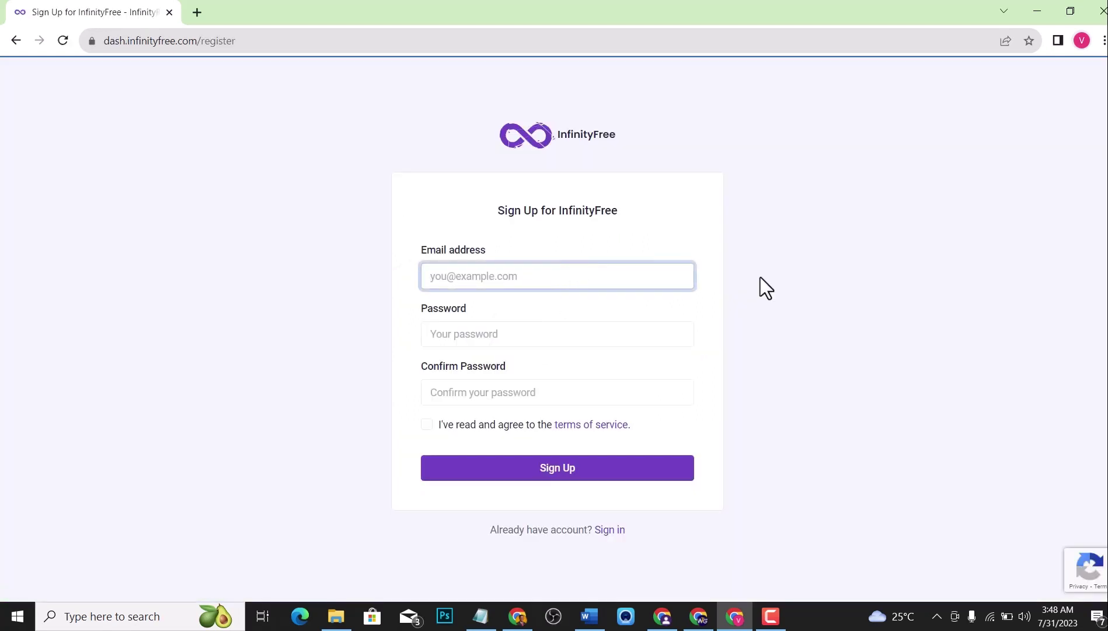
{"action": "type", "text": "v"}
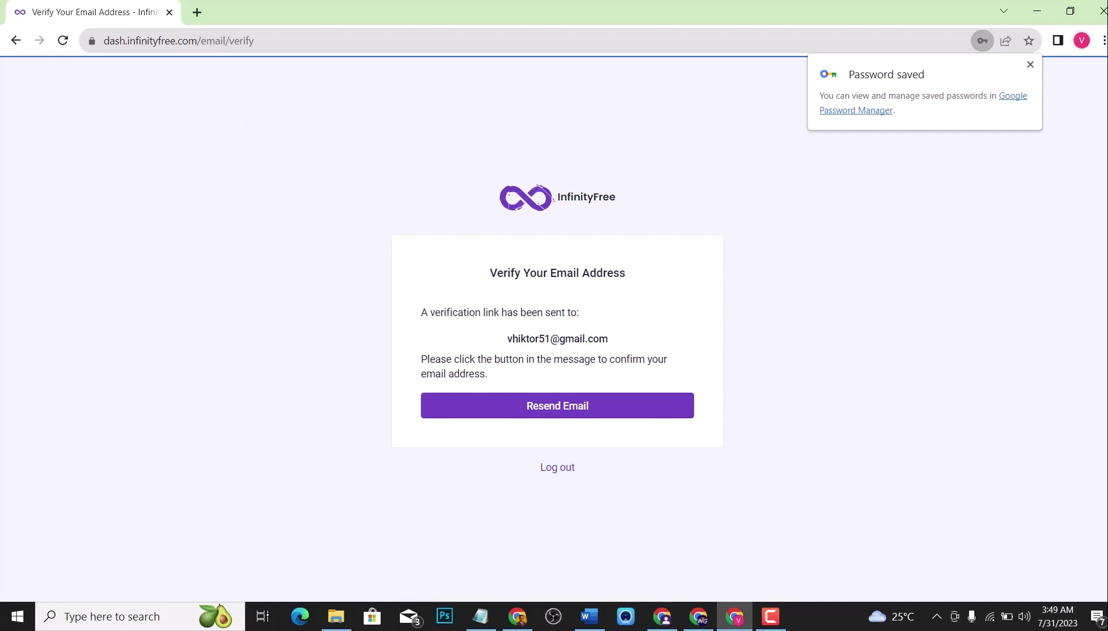
{"action": "left_click", "coordinate": [1030, 65]}
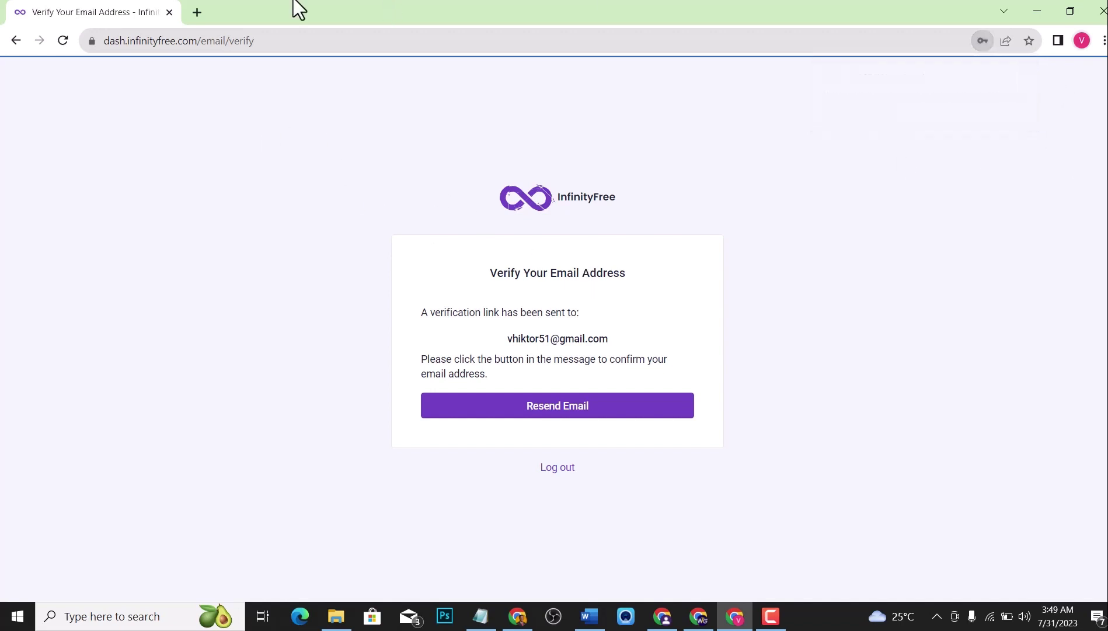
In a new tab, open Gmail and follow the InfinityFree Verify Email Address link.
{"action": "left_click", "coordinate": [197, 13]}
{"action": "type", "text": "gmail.com"}
{"action": "key", "text": "Return"}
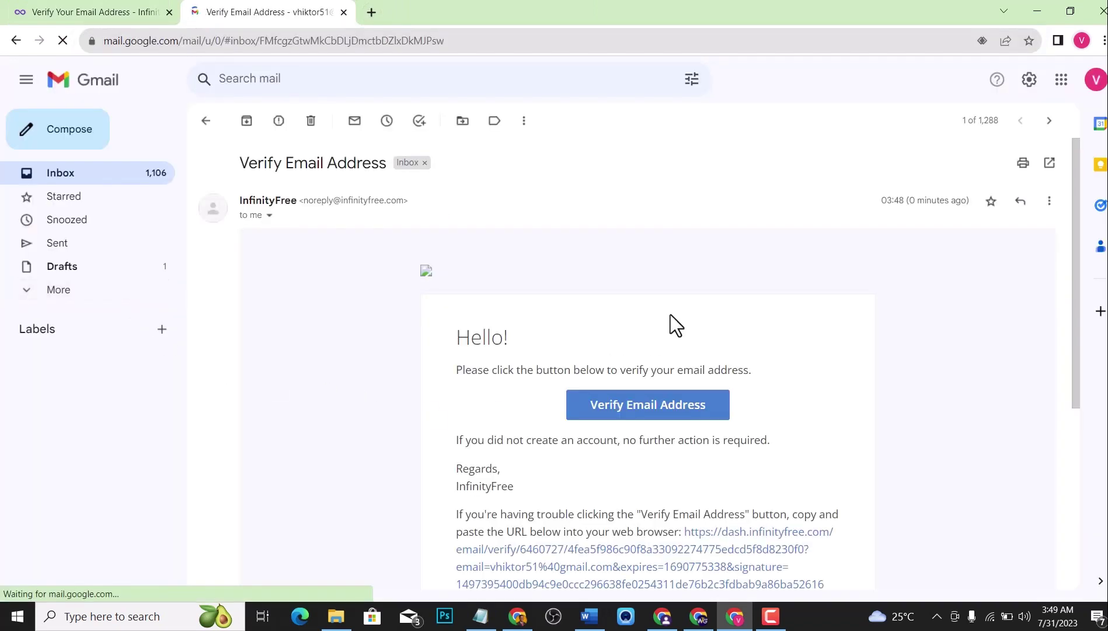
{"action": "scroll", "coordinate": [643, 280], "scroll_direction": "down", "scroll_amount": 2}
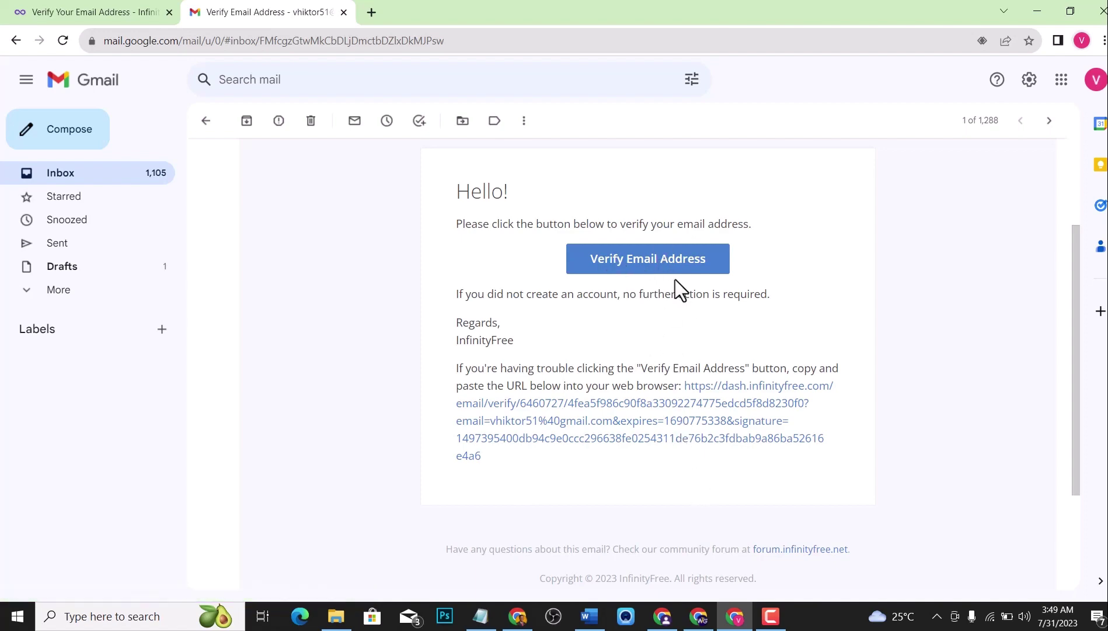
{"action": "left_click", "coordinate": [658, 259]}
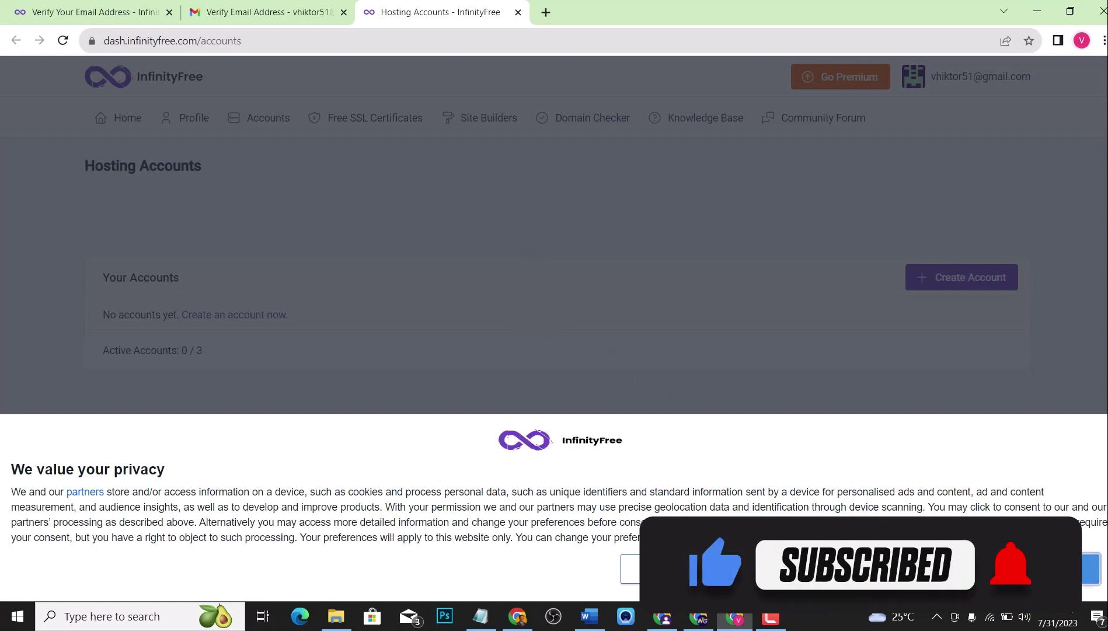
Accept the privacy consent banner and scroll through the empty Hosting Accounts page.
{"action": "left_click", "coordinate": [642, 569]}
{"action": "right_click", "coordinate": [395, 188]}
{"action": "left_click", "coordinate": [233, 188]}
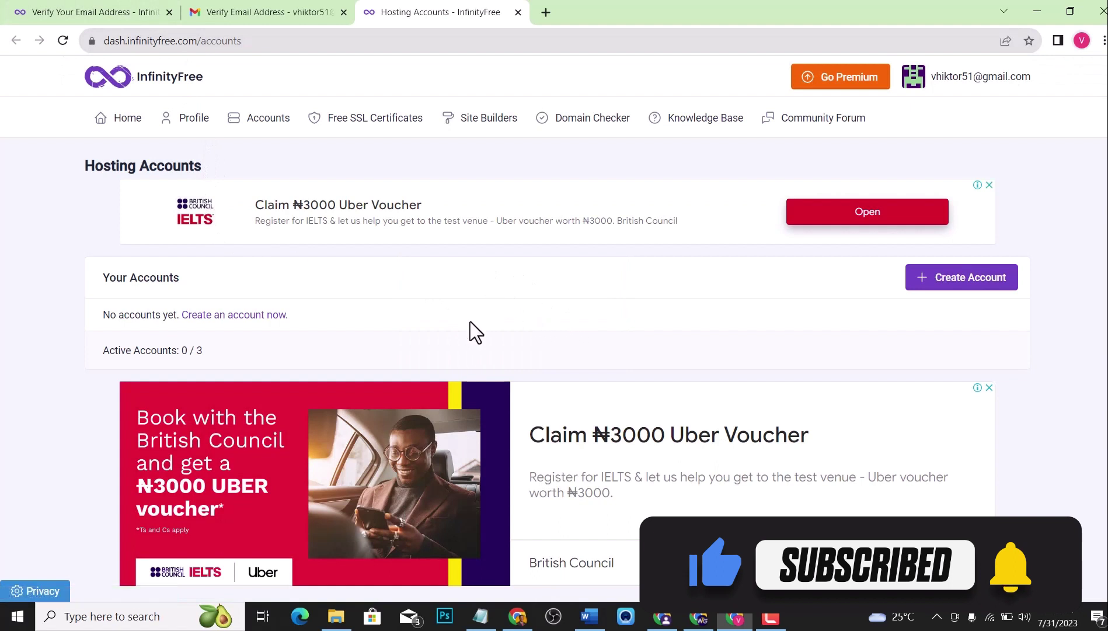
{"action": "scroll", "coordinate": [208, 280], "scroll_direction": "down", "scroll_amount": 2}
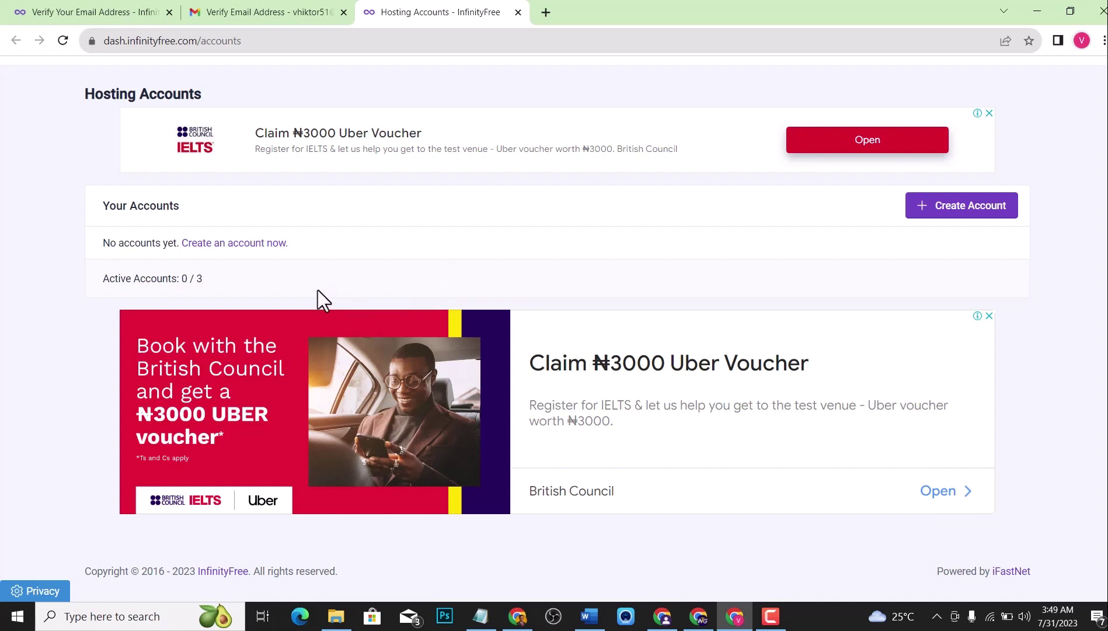
{"action": "scroll", "coordinate": [423, 254], "scroll_direction": "up", "scroll_amount": 1}
{"action": "scroll", "coordinate": [456, 292], "scroll_direction": "down", "scroll_amount": 1}
Start a new hosting account, close the covering ad, and choose the free Subdomain option.
{"action": "left_click", "coordinate": [217, 243]}
{"action": "left_click", "coordinate": [586, 397]}
{"action": "scroll", "coordinate": [470, 242], "scroll_direction": "down", "scroll_amount": 2}
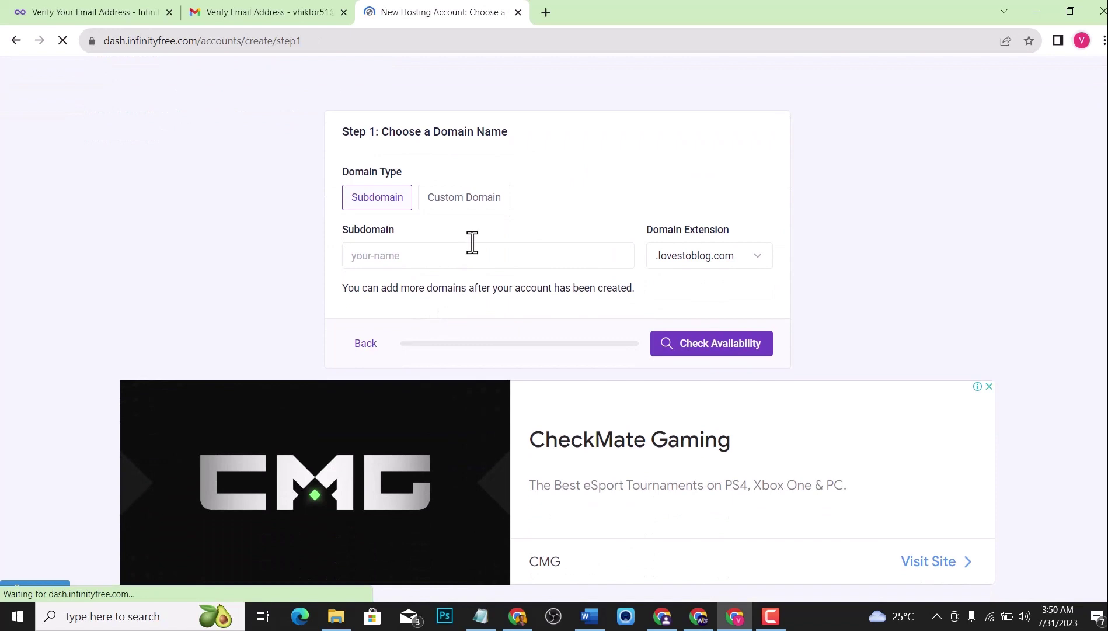
{"action": "left_click", "coordinate": [478, 206]}
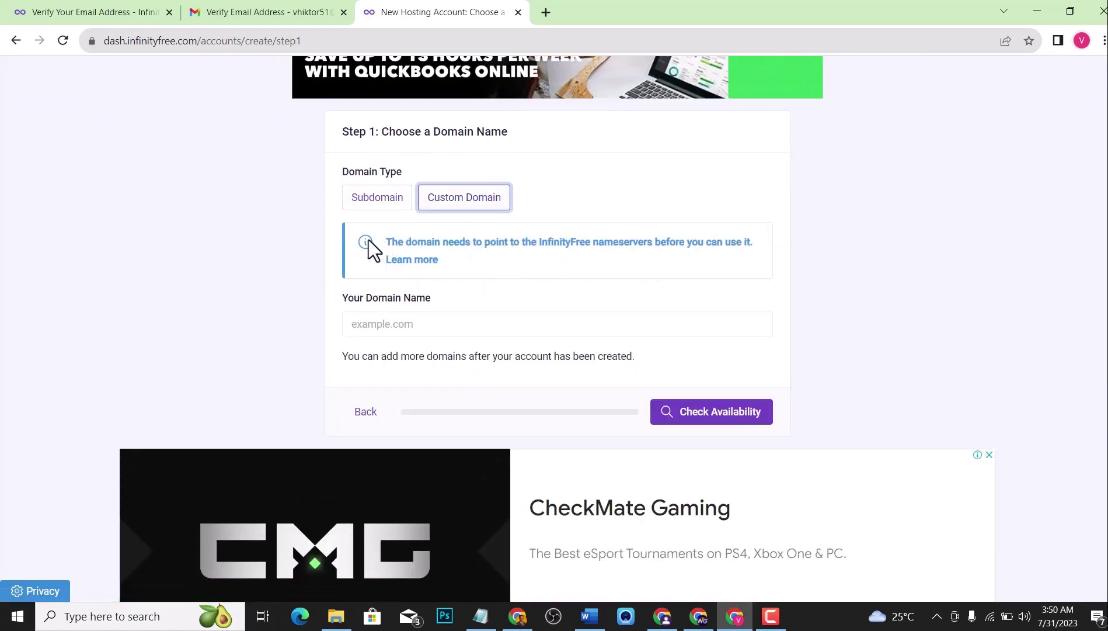
{"action": "left_click", "coordinate": [379, 201]}
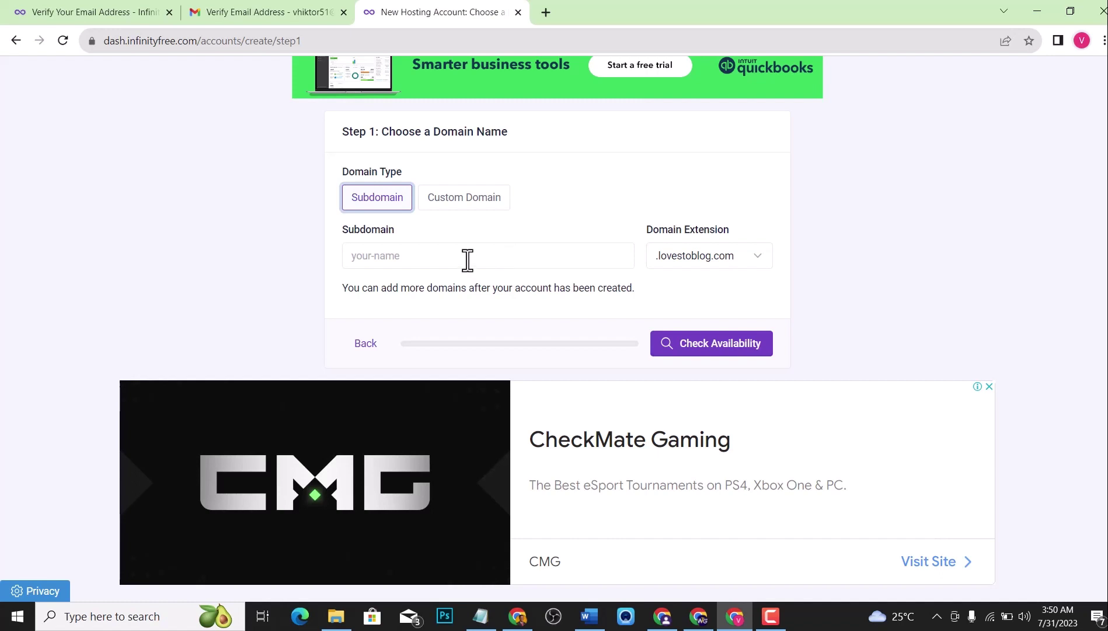
Pick the .free.nf domain extension and enter victorweb as the subdomain.
{"action": "left_click", "coordinate": [692, 257]}
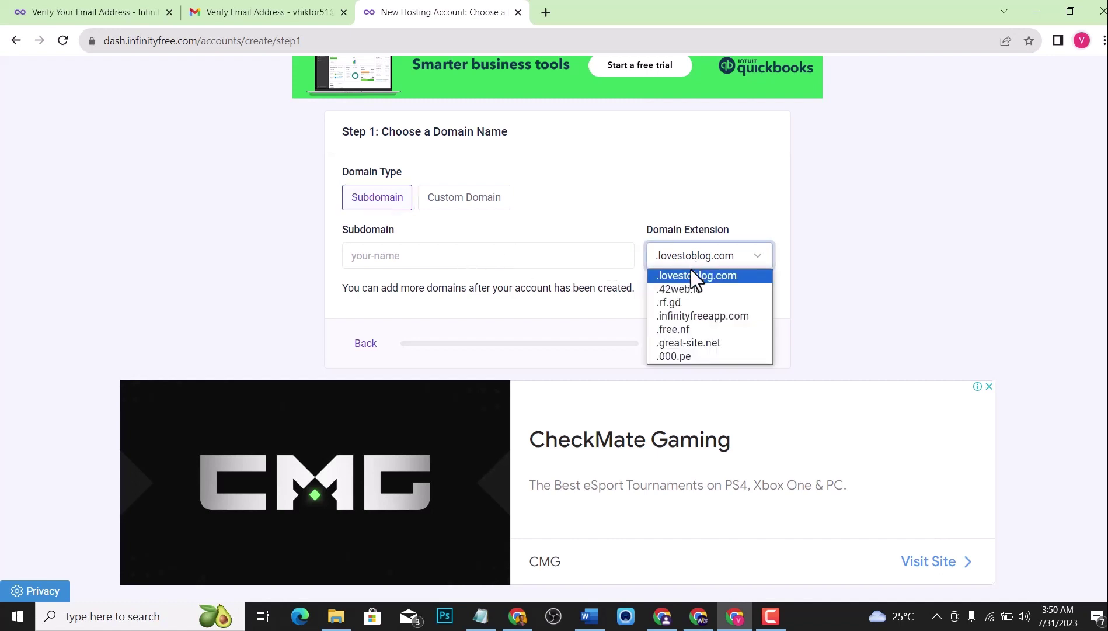
{"action": "left_click", "coordinate": [698, 328]}
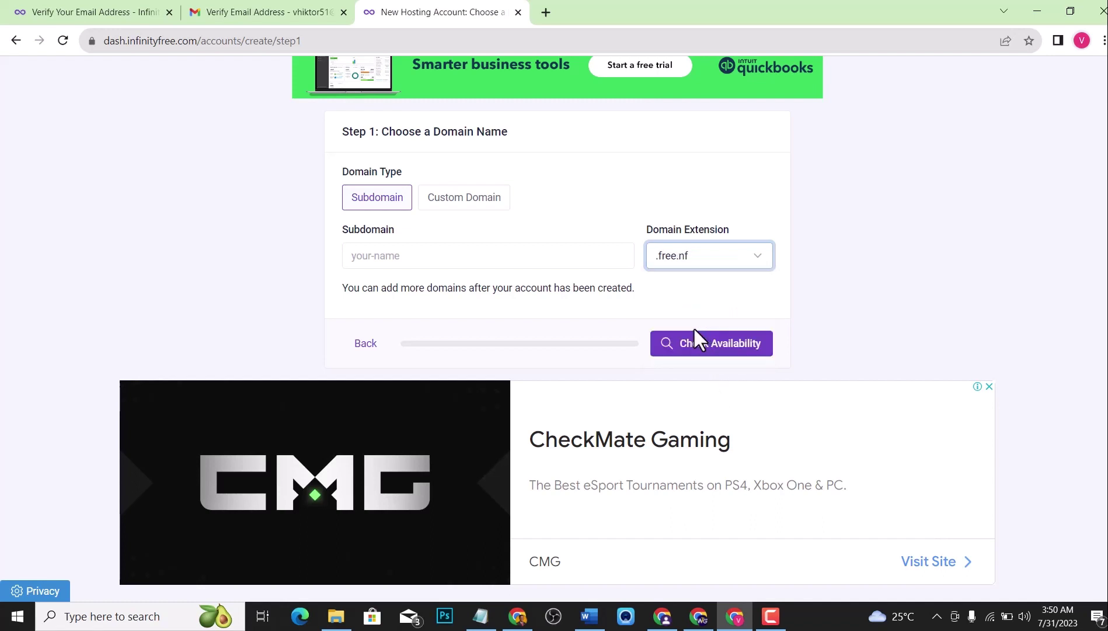
{"action": "left_click", "coordinate": [456, 244]}
{"action": "type", "text": "vicy"}
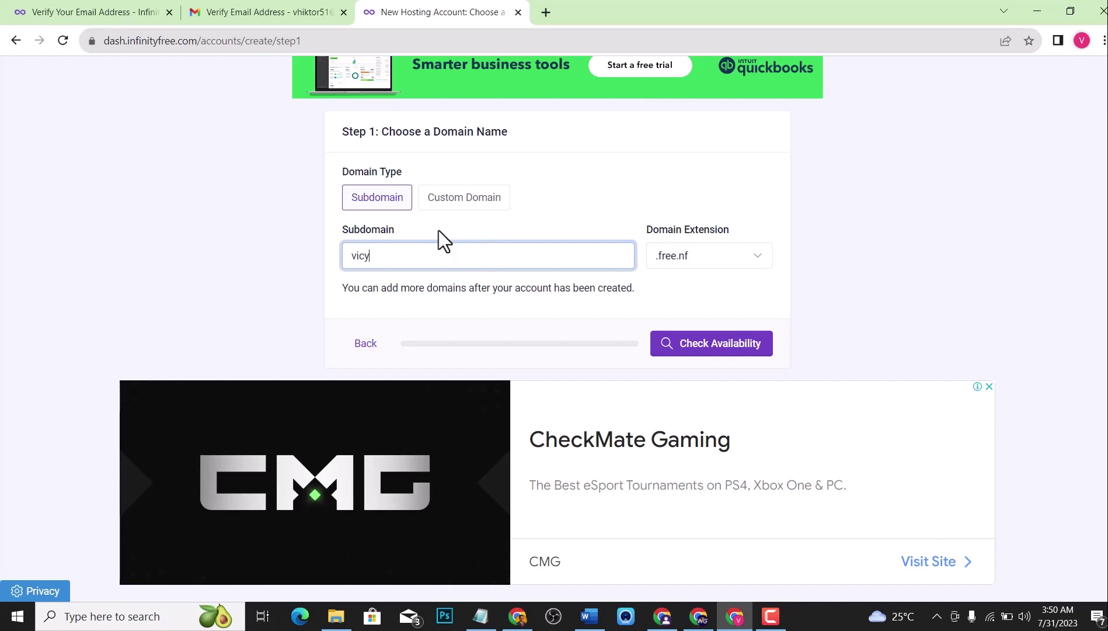
{"action": "key", "text": "BackSpace"}
{"action": "type", "text": "torweb"}
{"action": "left_click", "coordinate": [885, 277]}
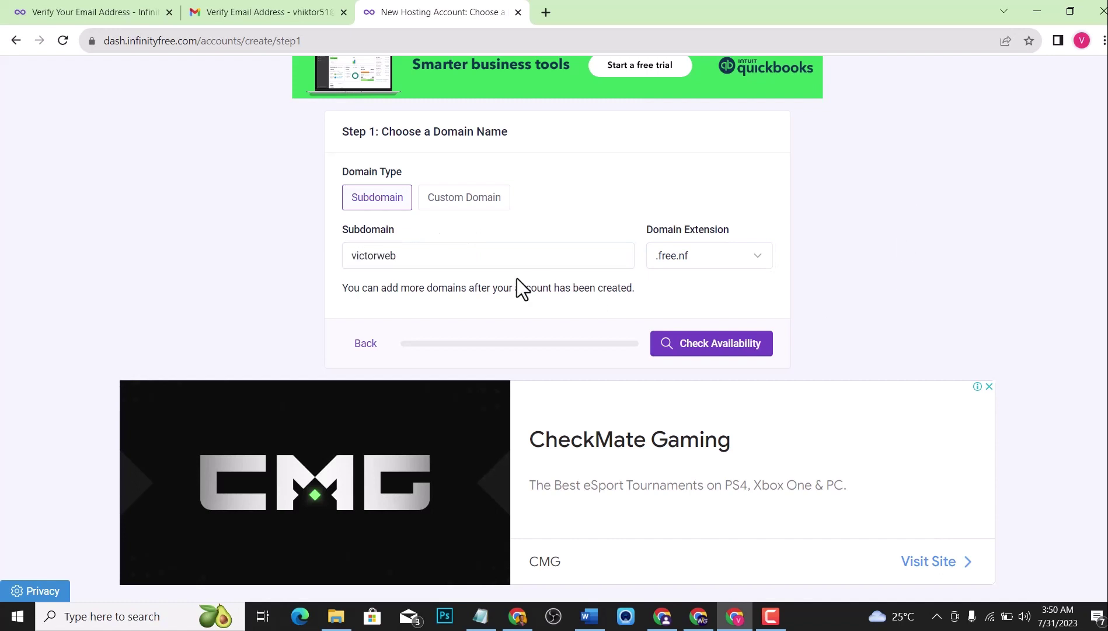
Confirm victorweb.free.nf is available and create the account with the default label and password.
{"action": "left_click", "coordinate": [700, 347]}
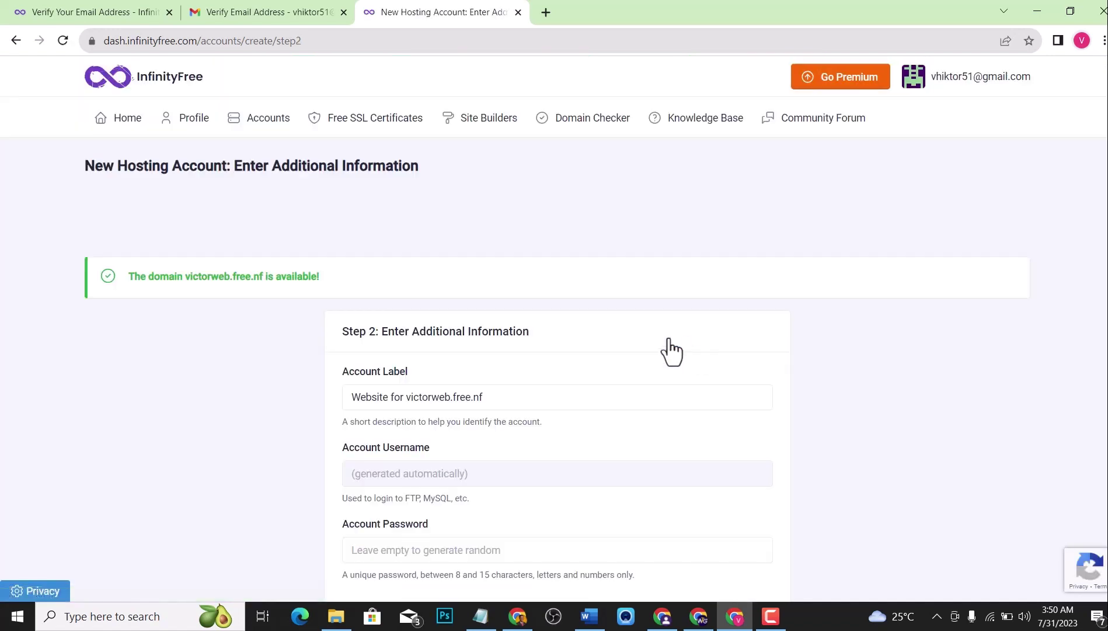
{"action": "scroll", "coordinate": [264, 295], "scroll_direction": "down", "scroll_amount": 2}
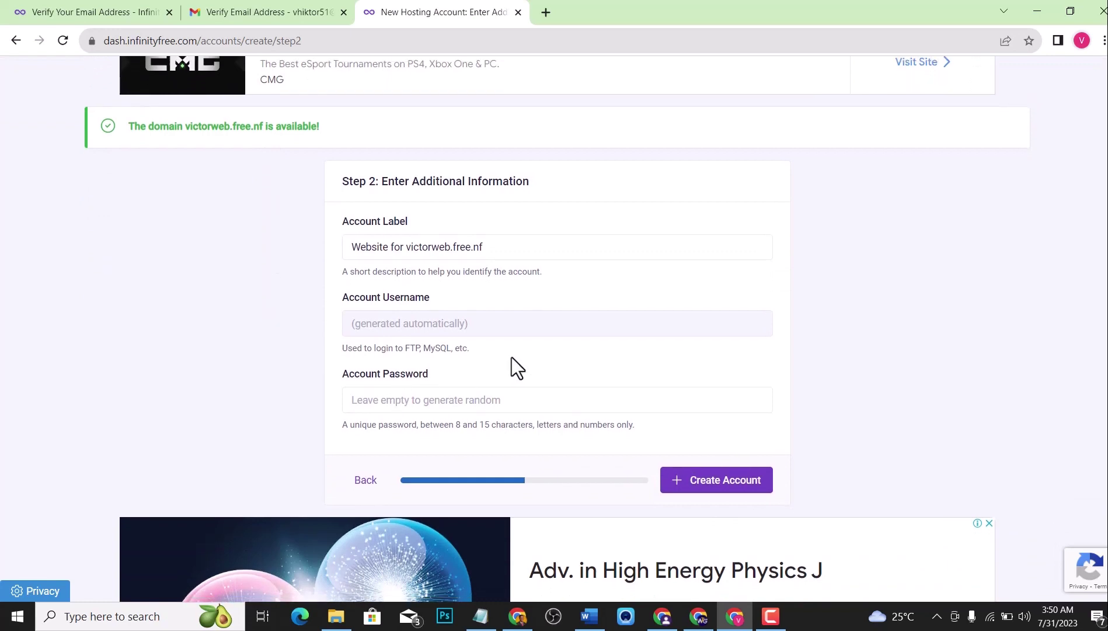
{"action": "scroll", "coordinate": [512, 356], "scroll_direction": "down", "scroll_amount": 2}
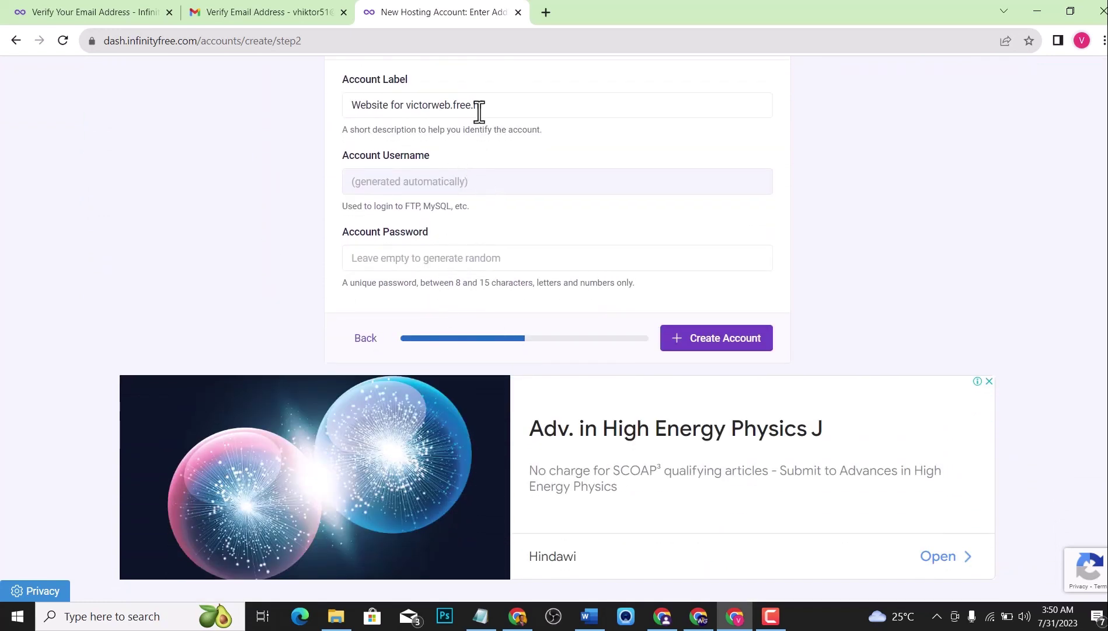
{"action": "left_click", "coordinate": [524, 106]}
{"action": "left_click", "coordinate": [503, 144]}
{"action": "scroll", "coordinate": [548, 235], "scroll_direction": "down", "scroll_amount": 1}
{"action": "left_click", "coordinate": [716, 279]}
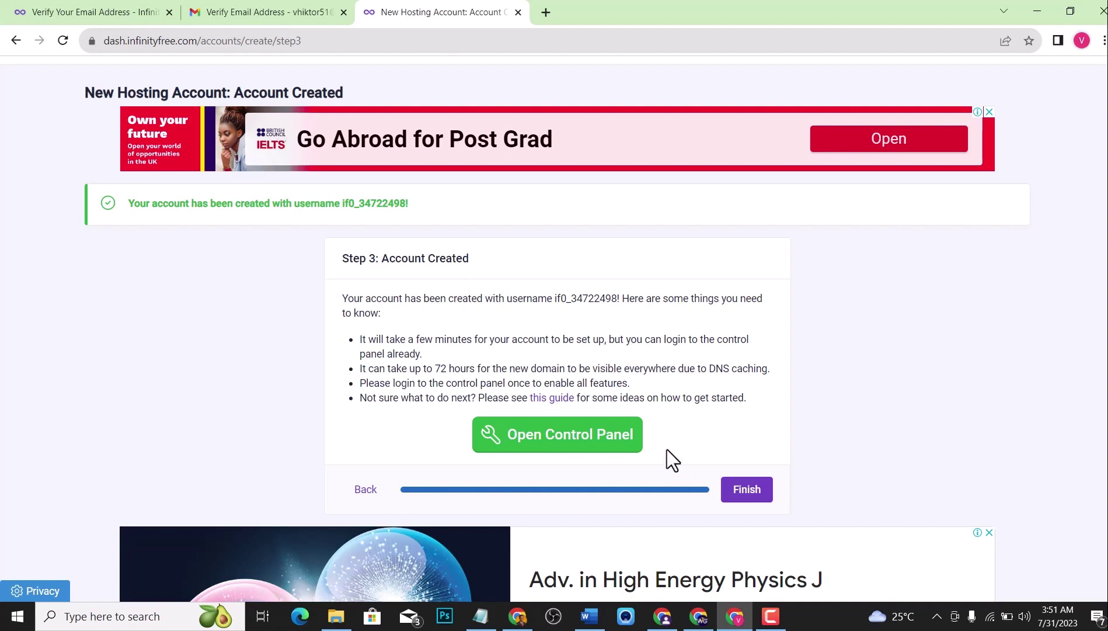
Open the new account's control panel and approve the service email notice.
{"action": "left_click", "coordinate": [565, 443]}
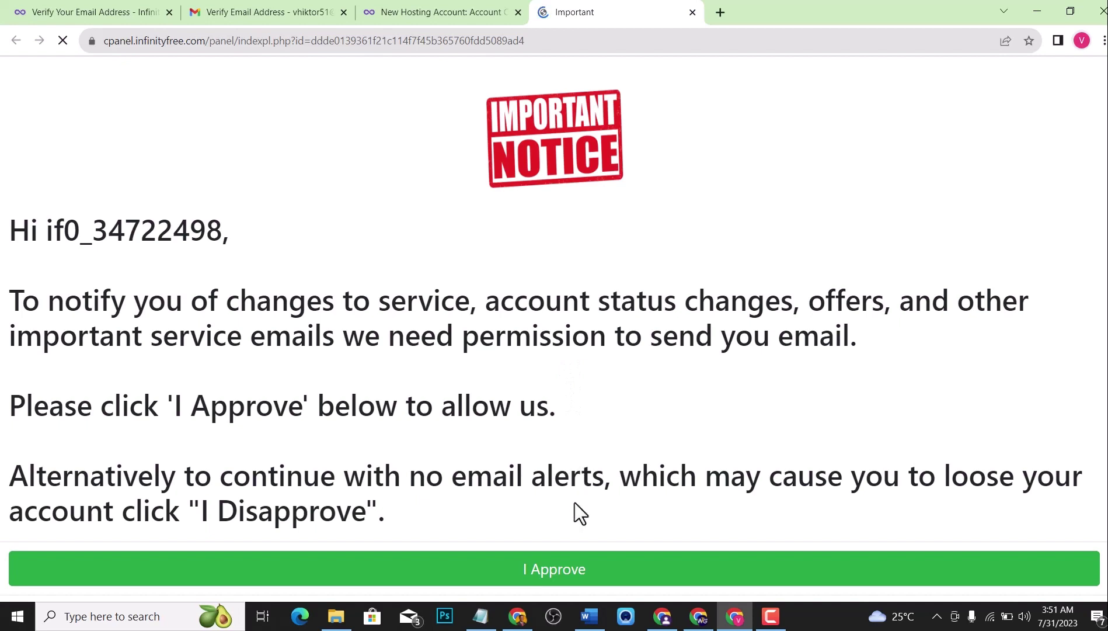
{"action": "left_click", "coordinate": [581, 572]}
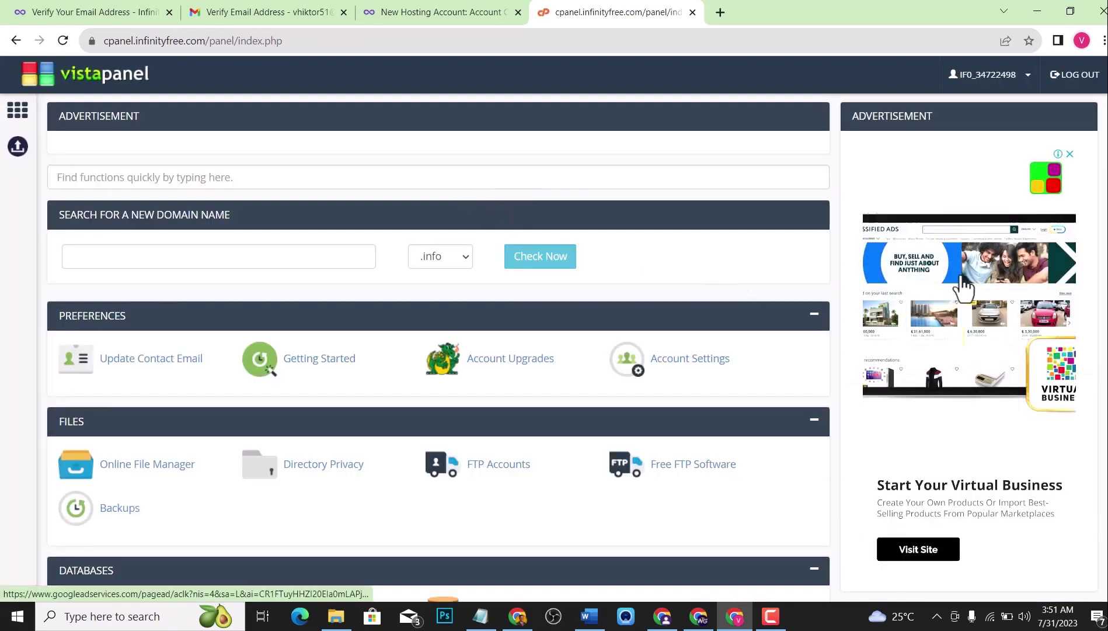
{"action": "scroll", "coordinate": [959, 286], "scroll_direction": "down", "scroll_amount": 4}
{"action": "scroll", "coordinate": [952, 295], "scroll_direction": "down", "scroll_amount": 5}
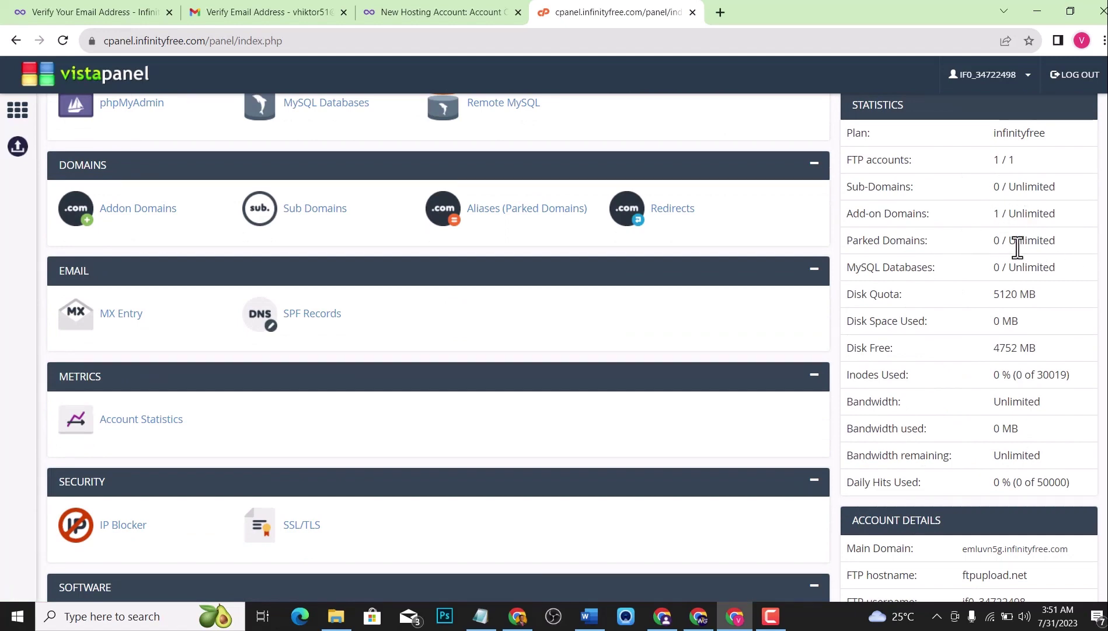
{"action": "scroll", "coordinate": [1002, 262], "scroll_direction": "down", "scroll_amount": 4}
{"action": "scroll", "coordinate": [987, 262], "scroll_direction": "up", "scroll_amount": 4}
{"action": "scroll", "coordinate": [964, 280], "scroll_direction": "down", "scroll_amount": 14}
{"action": "scroll", "coordinate": [966, 342], "scroll_direction": "up", "scroll_amount": 15}
{"action": "scroll", "coordinate": [509, 274], "scroll_direction": "down", "scroll_amount": 3}
{"action": "scroll", "coordinate": [504, 262], "scroll_direction": "down", "scroll_amount": 10}
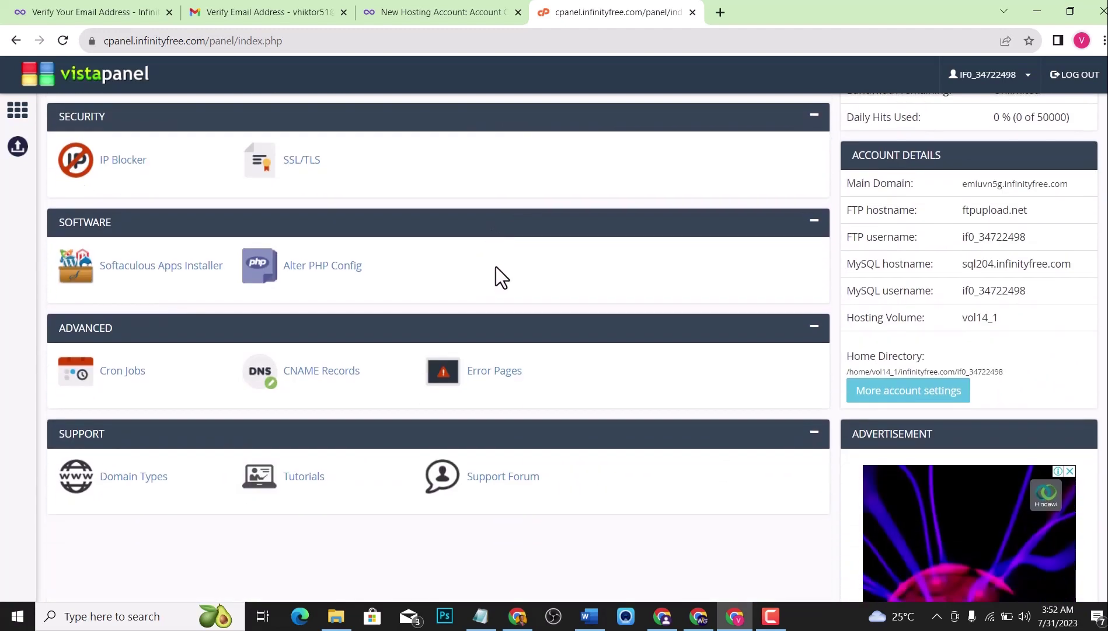
{"action": "scroll", "coordinate": [490, 277], "scroll_direction": "up", "scroll_amount": 5}
{"action": "middle_click", "coordinate": [433, 284]}
{"action": "scroll", "coordinate": [433, 284], "scroll_direction": "down", "scroll_amount": 5}
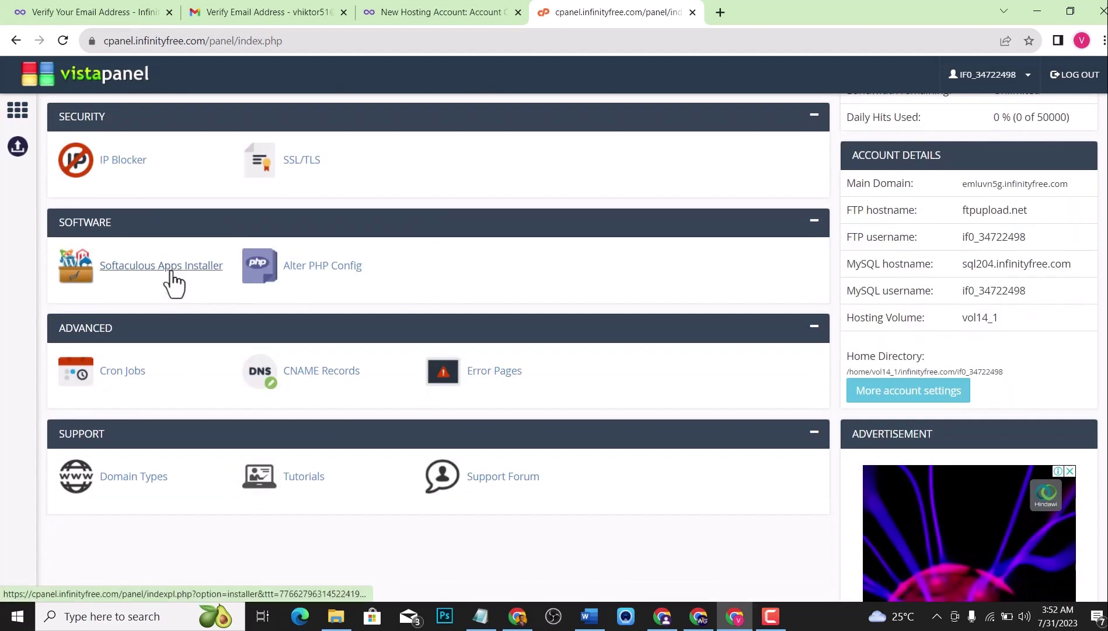
{"action": "scroll", "coordinate": [193, 283], "scroll_direction": "up", "scroll_amount": 1}
{"action": "scroll", "coordinate": [210, 280], "scroll_direction": "up", "scroll_amount": 8}
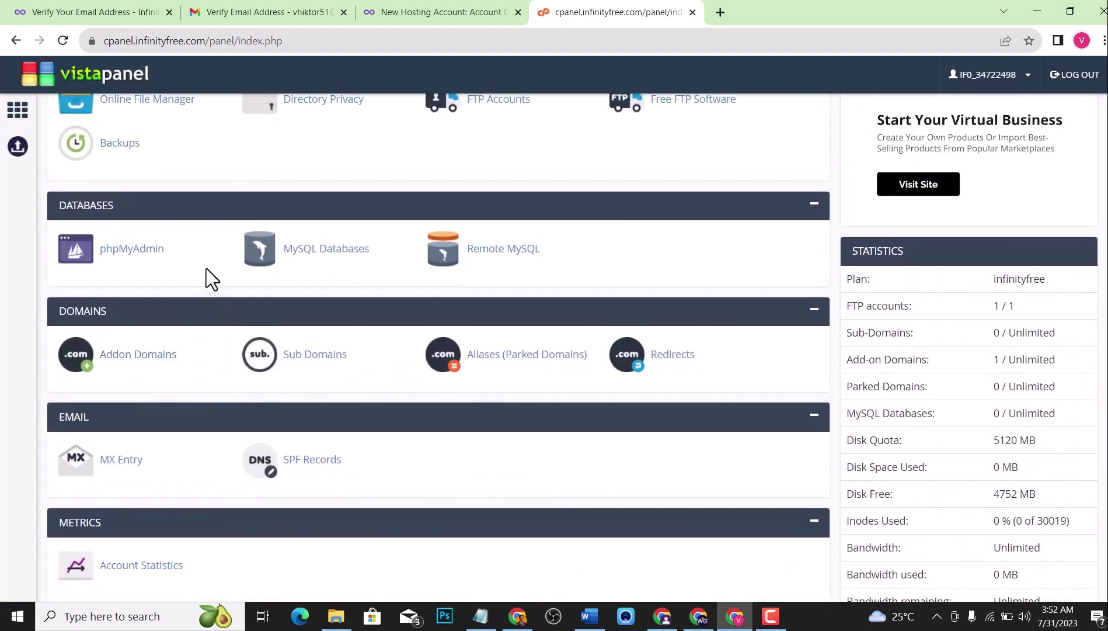
{"action": "scroll", "coordinate": [206, 270], "scroll_direction": "up", "scroll_amount": 1}
{"action": "scroll", "coordinate": [206, 270], "scroll_direction": "up", "scroll_amount": 1}
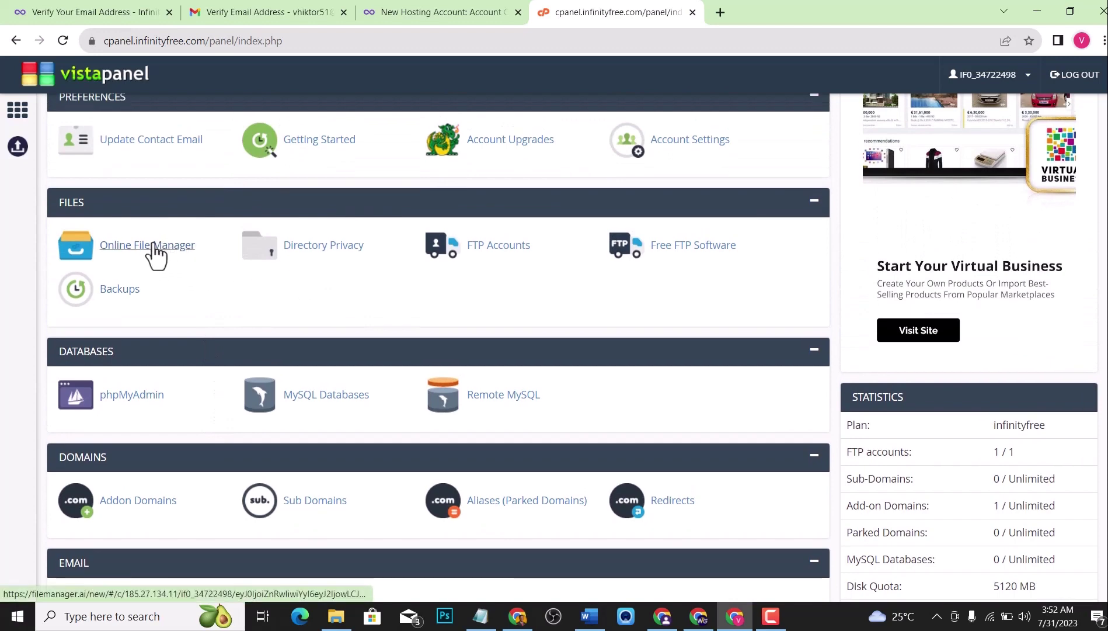
{"action": "scroll", "coordinate": [175, 248], "scroll_direction": "down", "scroll_amount": 3}
{"action": "scroll", "coordinate": [184, 244], "scroll_direction": "down", "scroll_amount": 6}
{"action": "scroll", "coordinate": [205, 272], "scroll_direction": "up", "scroll_amount": 1}
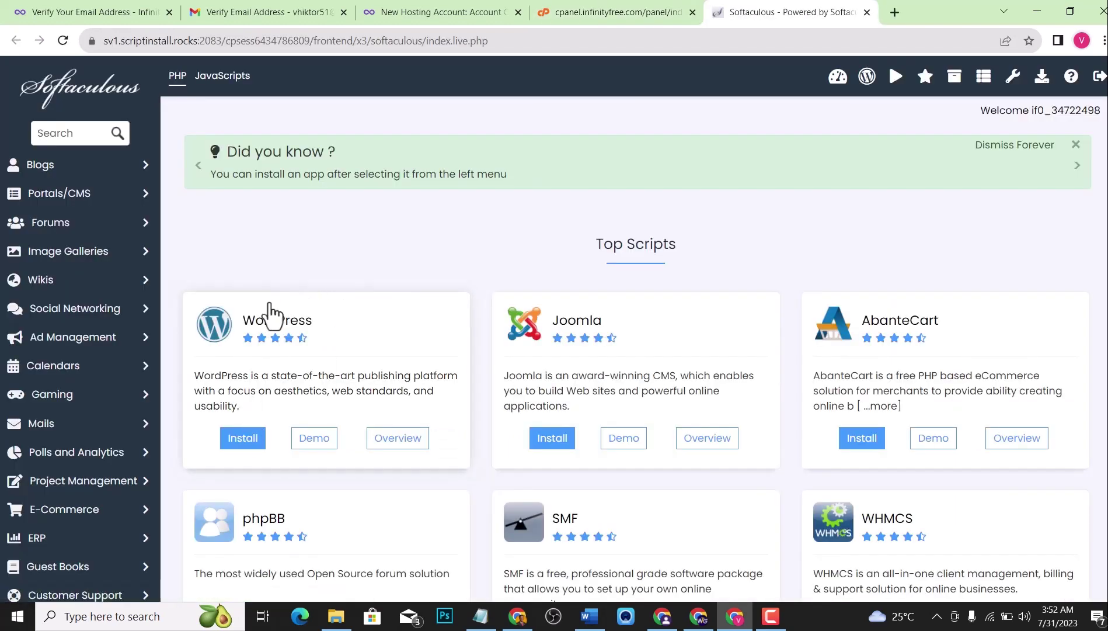
Launch the WordPress install from Softaculous's Top Scripts section.
{"action": "scroll", "coordinate": [192, 358], "scroll_direction": "down", "scroll_amount": 4}
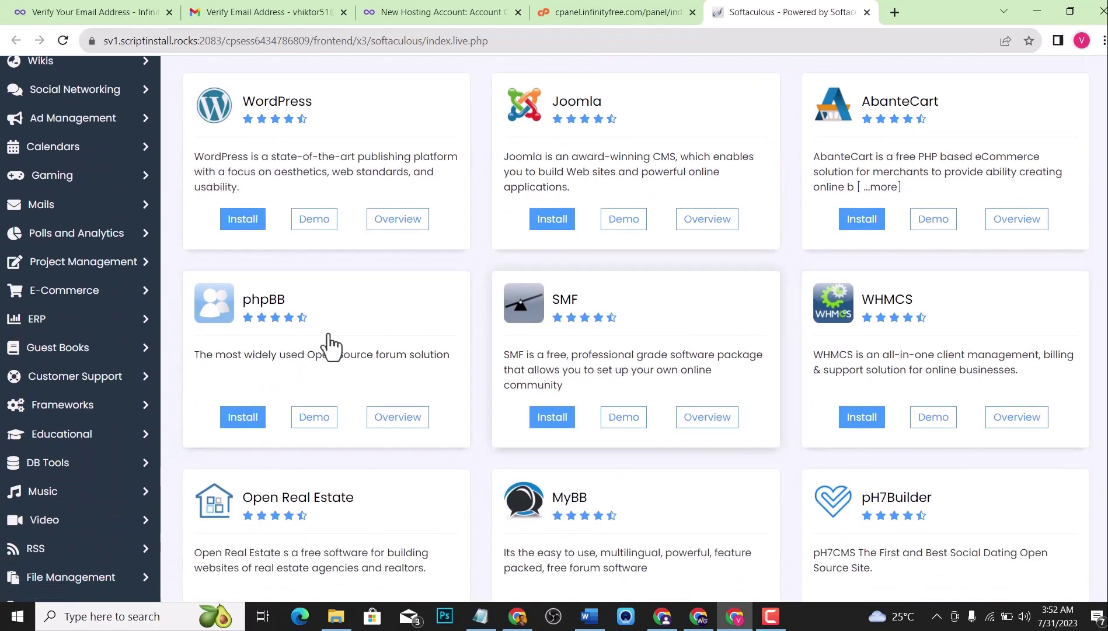
{"action": "scroll", "coordinate": [408, 322], "scroll_direction": "up", "scroll_amount": 5}
{"action": "scroll", "coordinate": [413, 334], "scroll_direction": "down", "scroll_amount": 12}
{"action": "scroll", "coordinate": [415, 322], "scroll_direction": "up", "scroll_amount": 8}
{"action": "scroll", "coordinate": [416, 322], "scroll_direction": "up", "scroll_amount": 3}
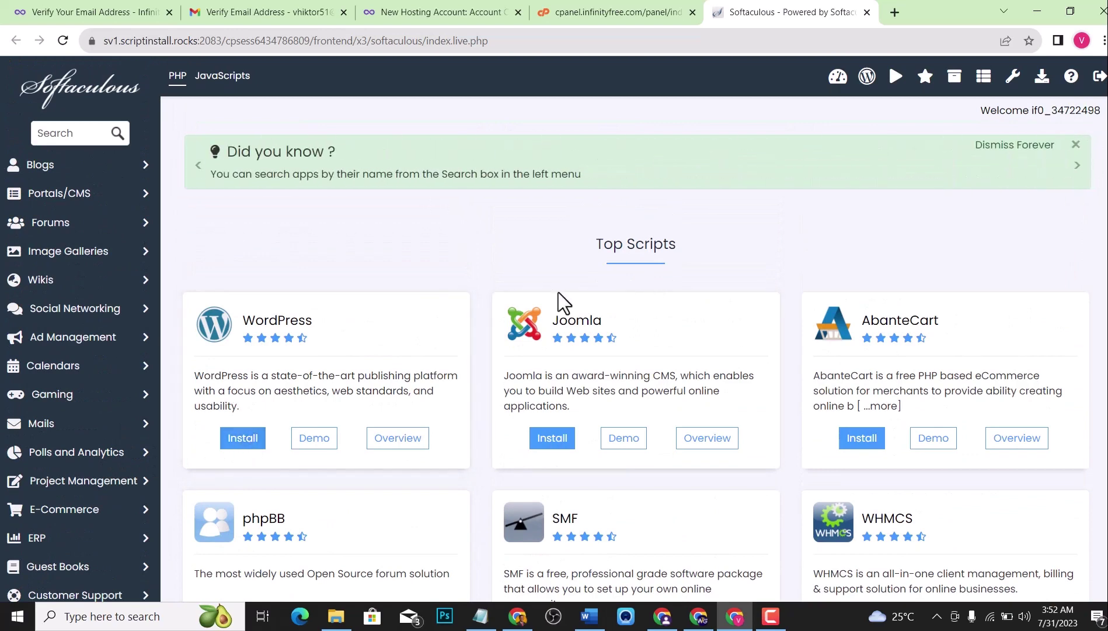
{"action": "left_click", "coordinate": [242, 443]}
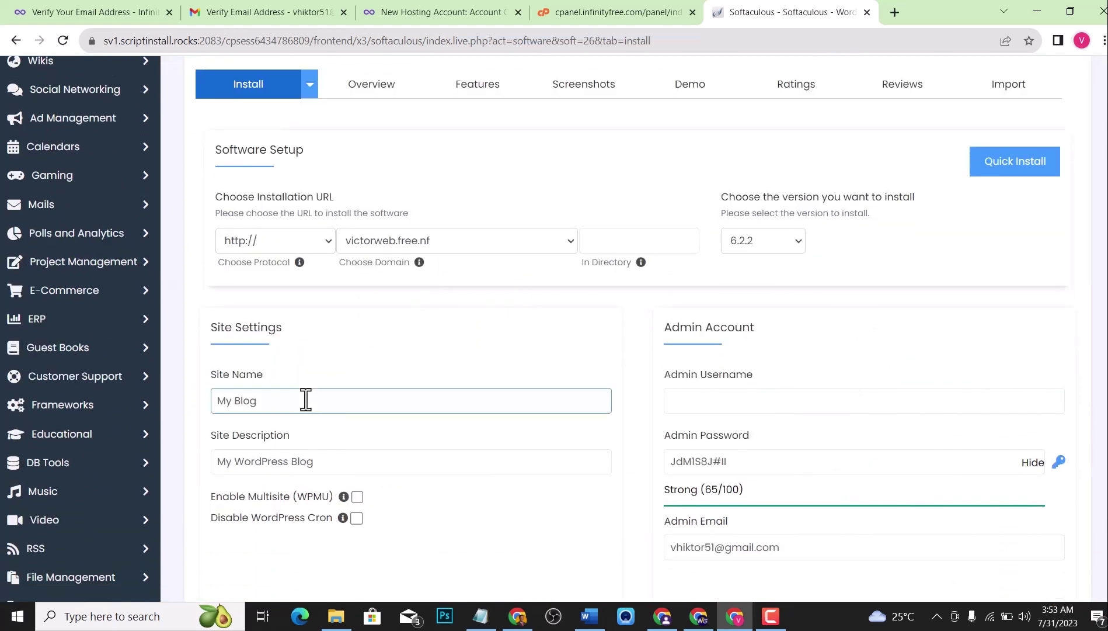
Review the My Blog site name and description, enter the admin username, and hide the password.
{"action": "left_click_drag", "start_coordinate": [304, 398], "coordinate": [192, 396]}
{"action": "left_click_drag", "start_coordinate": [338, 460], "coordinate": [203, 447]}
{"action": "left_click", "coordinate": [752, 401]}
{"action": "type", "text": "amd"}
{"action": "type", "text": "Victor"}
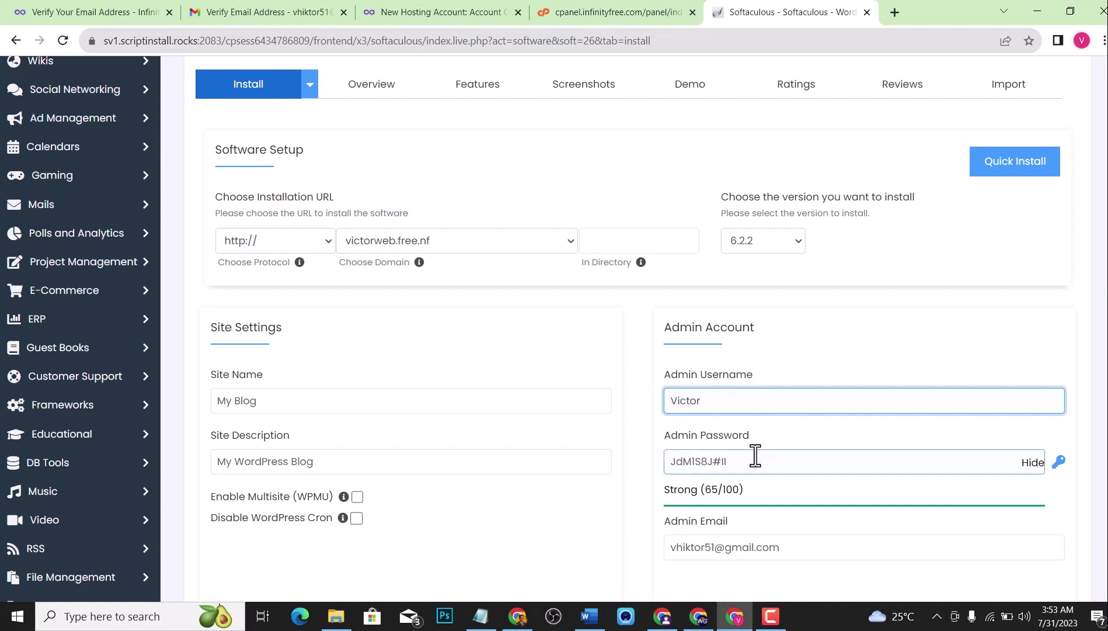
{"action": "scroll", "coordinate": [747, 449], "scroll_direction": "down", "scroll_amount": 5}
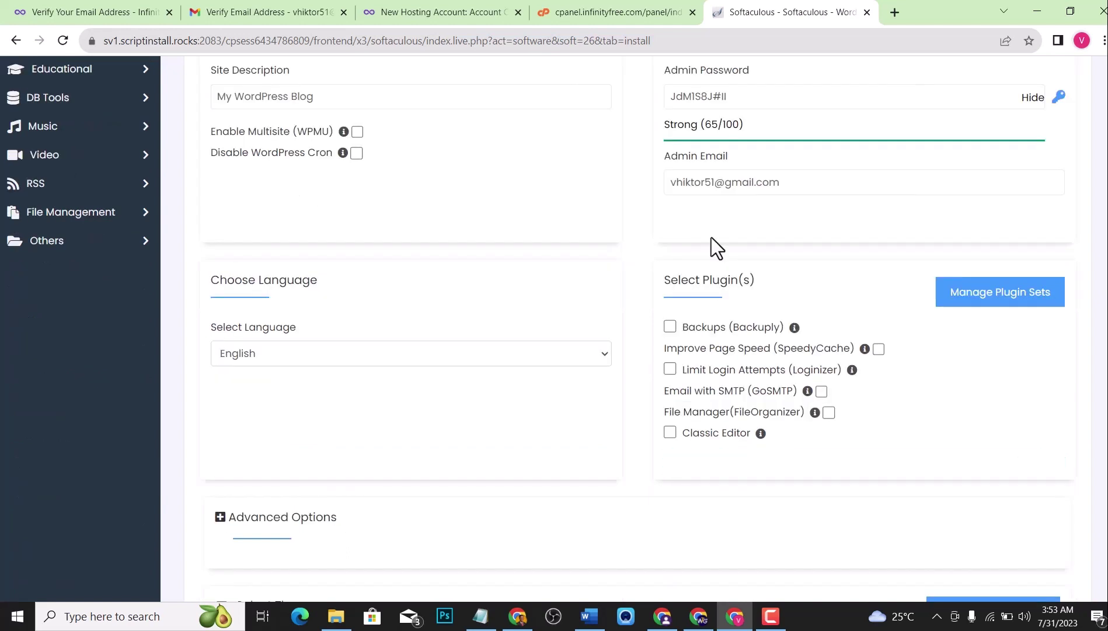
{"action": "left_click", "coordinate": [1032, 100]}
{"action": "scroll", "coordinate": [591, 168], "scroll_direction": "down", "scroll_amount": 3}
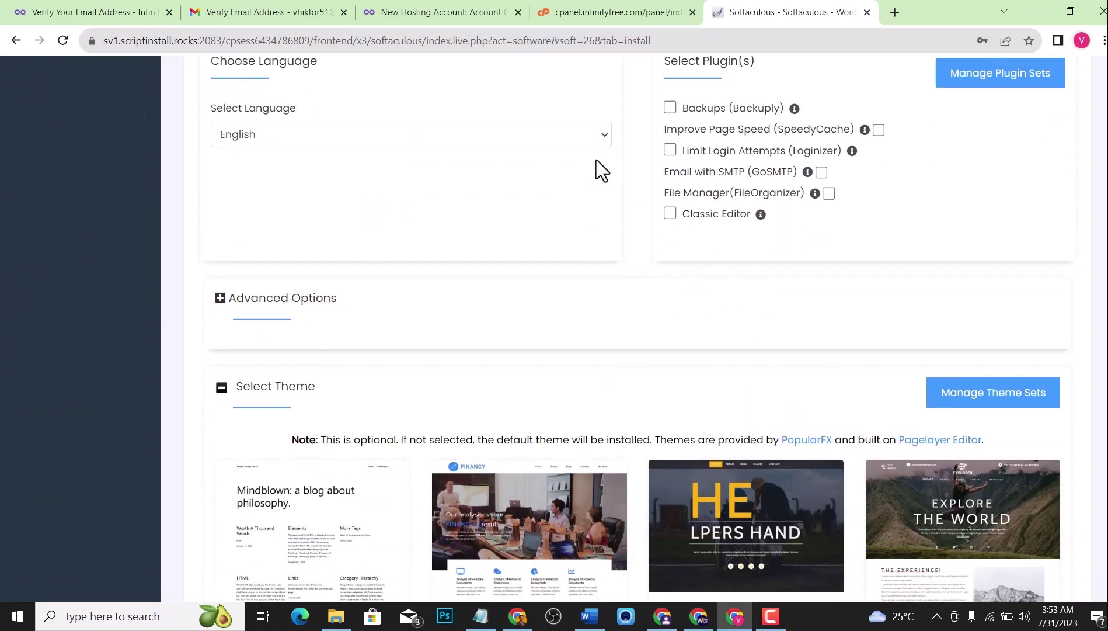
{"action": "scroll", "coordinate": [371, 207], "scroll_direction": "down", "scroll_amount": 3}
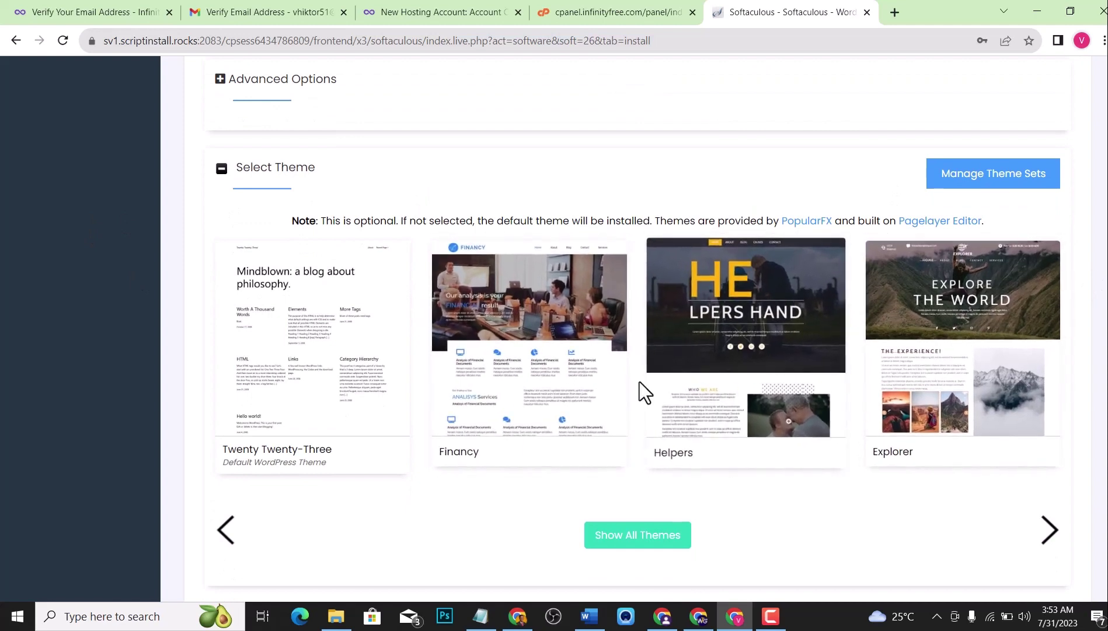
{"action": "scroll", "coordinate": [641, 381], "scroll_direction": "down", "scroll_amount": 2}
{"action": "scroll", "coordinate": [598, 373], "scroll_direction": "down", "scroll_amount": 1}
{"action": "scroll", "coordinate": [625, 376], "scroll_direction": "up", "scroll_amount": 3}
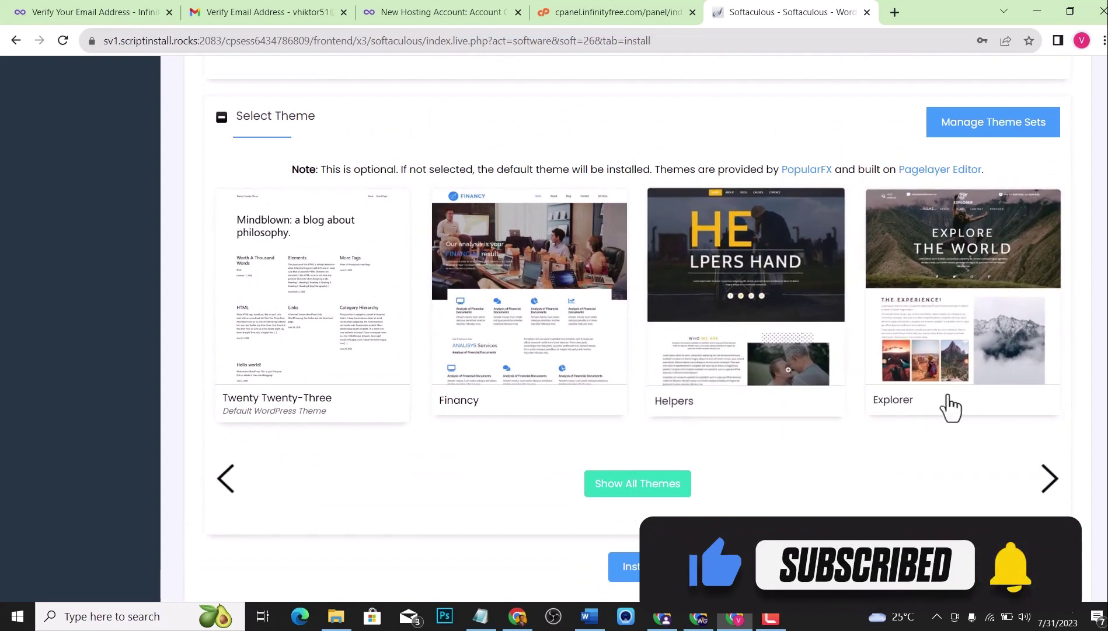
Preview the Helpers theme, then select Explorer and accept its demo images.
{"action": "left_click", "coordinate": [745, 363]}
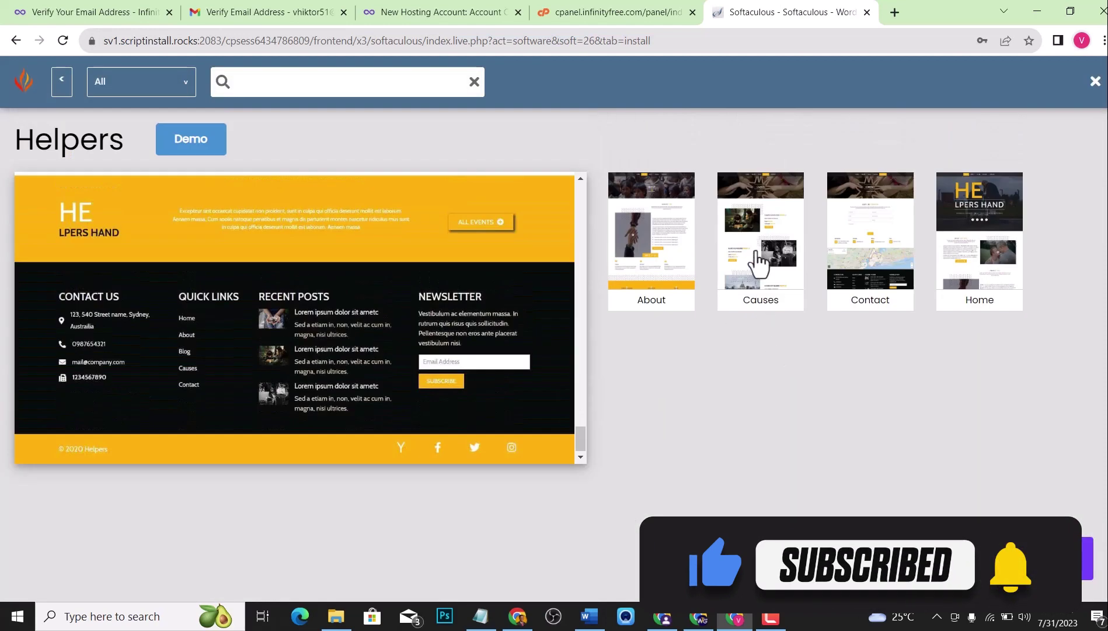
{"action": "left_click", "coordinate": [759, 263]}
{"action": "scroll", "coordinate": [367, 278], "scroll_direction": "up", "scroll_amount": 5}
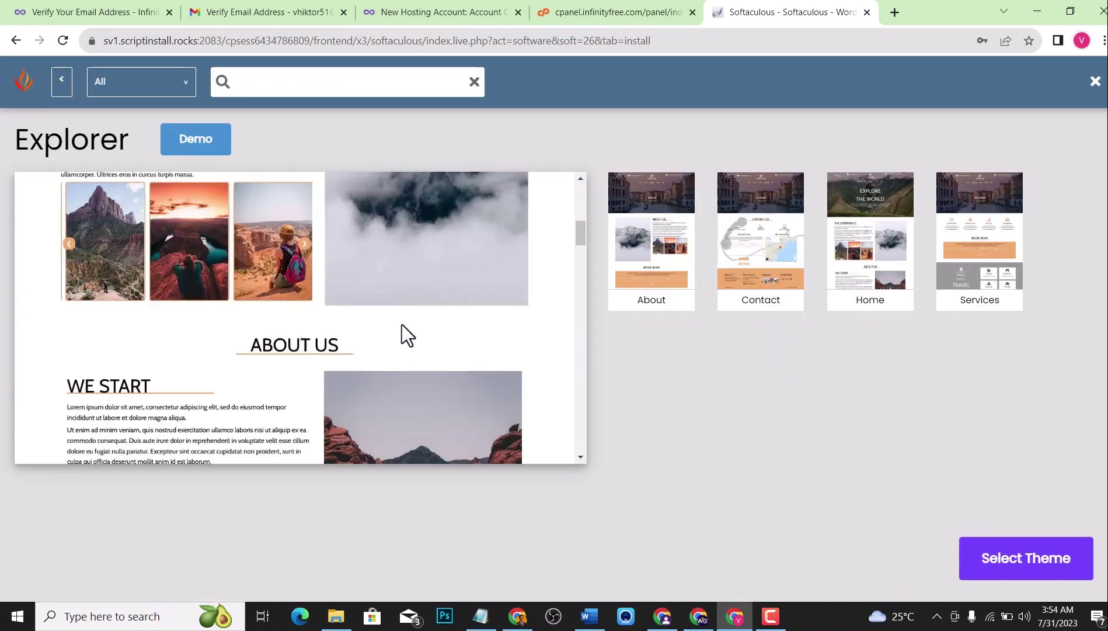
{"action": "scroll", "coordinate": [402, 334], "scroll_direction": "down", "scroll_amount": 15}
{"action": "left_click", "coordinate": [1008, 564]}
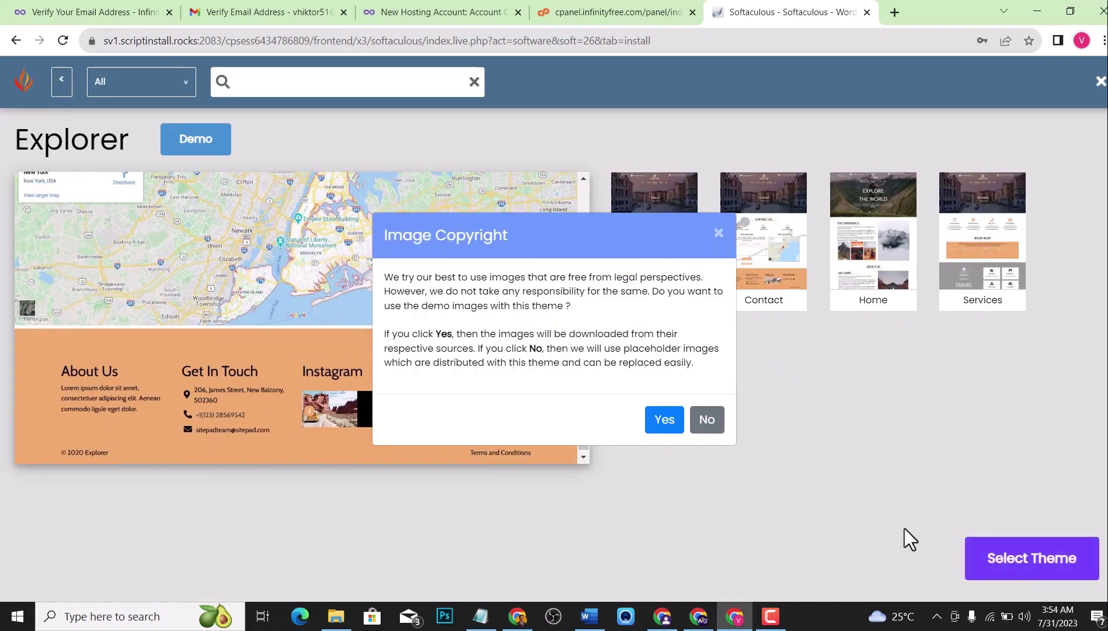
{"action": "left_click", "coordinate": [666, 420]}
Start the WordPress installation with the configured settings.
{"action": "scroll", "coordinate": [753, 282], "scroll_direction": "up", "scroll_amount": 6}
{"action": "scroll", "coordinate": [782, 287], "scroll_direction": "down", "scroll_amount": 6}
{"action": "left_click", "coordinate": [633, 425]}
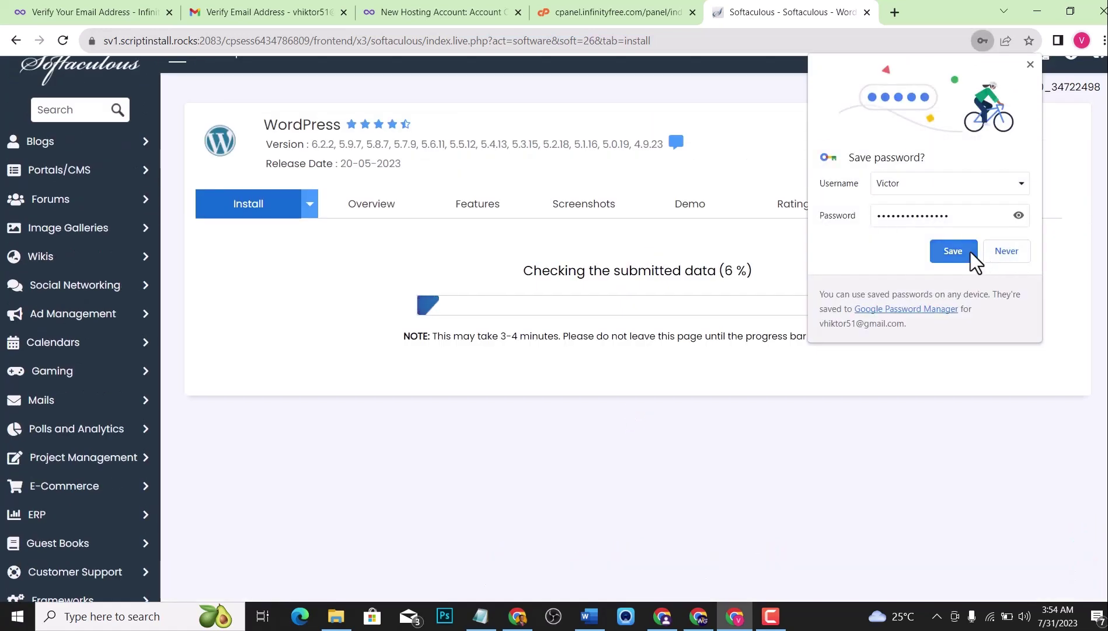
Save the WordPress admin login in Chrome's password prompt.
{"action": "left_click", "coordinate": [971, 252]}
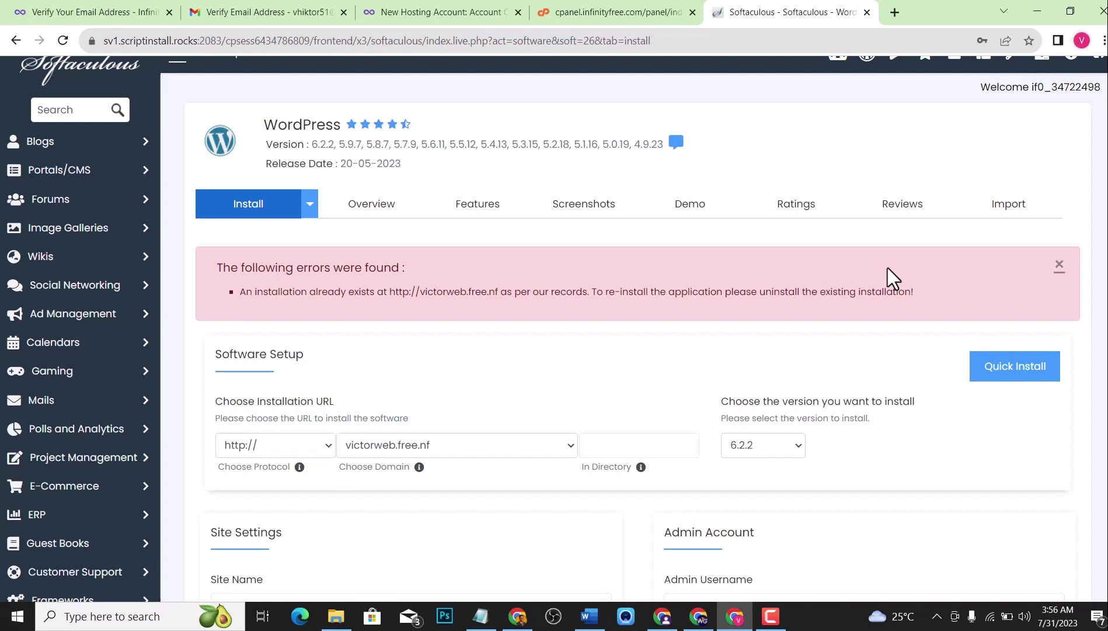
Scroll the Softaculous install form to find the existing-installation error for victorweb.free.nf.
{"action": "scroll", "coordinate": [883, 267], "scroll_direction": "down", "scroll_amount": 15}
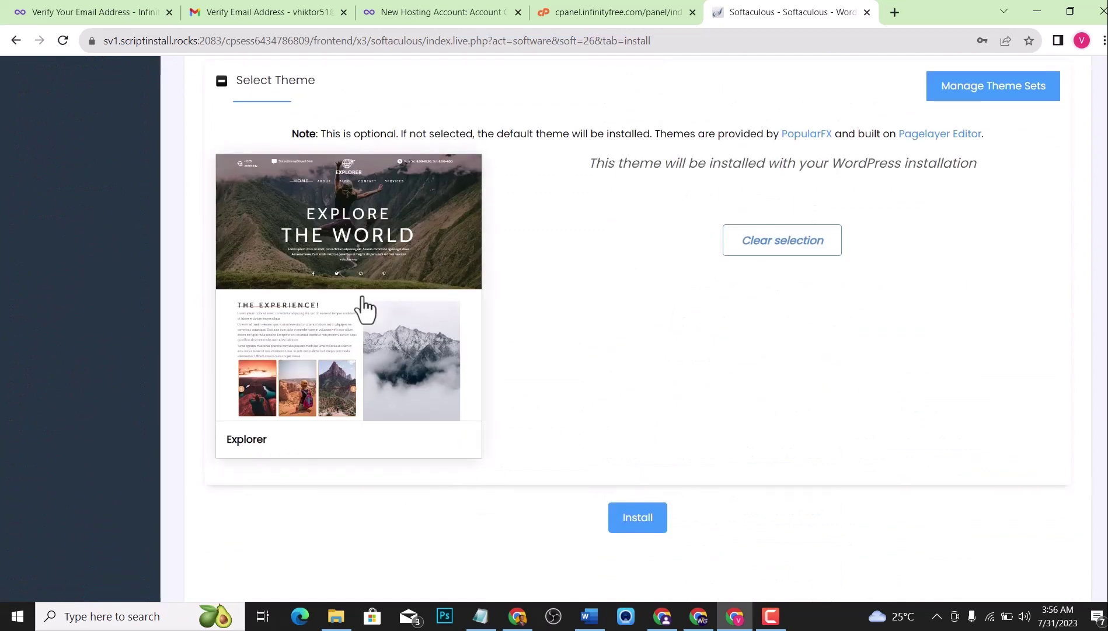
{"action": "scroll", "coordinate": [455, 379], "scroll_direction": "down", "scroll_amount": 1}
{"action": "scroll", "coordinate": [384, 307], "scroll_direction": "up", "scroll_amount": 1}
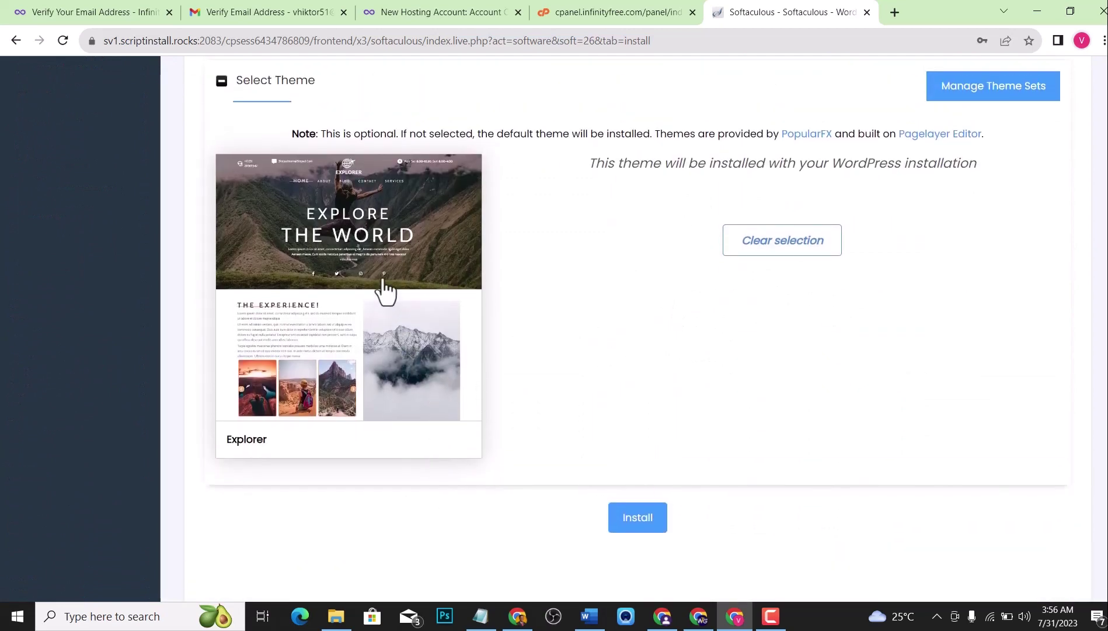
{"action": "scroll", "coordinate": [385, 286], "scroll_direction": "up", "scroll_amount": 5}
{"action": "scroll", "coordinate": [385, 285], "scroll_direction": "down", "scroll_amount": 3}
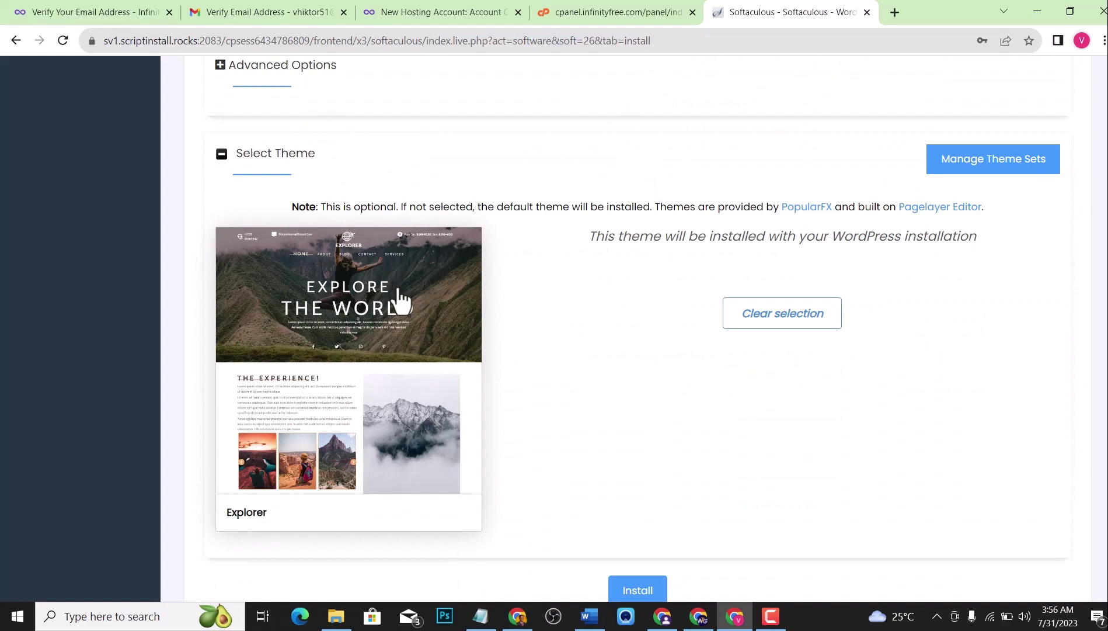
{"action": "scroll", "coordinate": [381, 270], "scroll_direction": "up", "scroll_amount": 10}
{"action": "scroll", "coordinate": [389, 267], "scroll_direction": "up", "scroll_amount": 5}
{"action": "scroll", "coordinate": [385, 260], "scroll_direction": "down", "scroll_amount": 13}
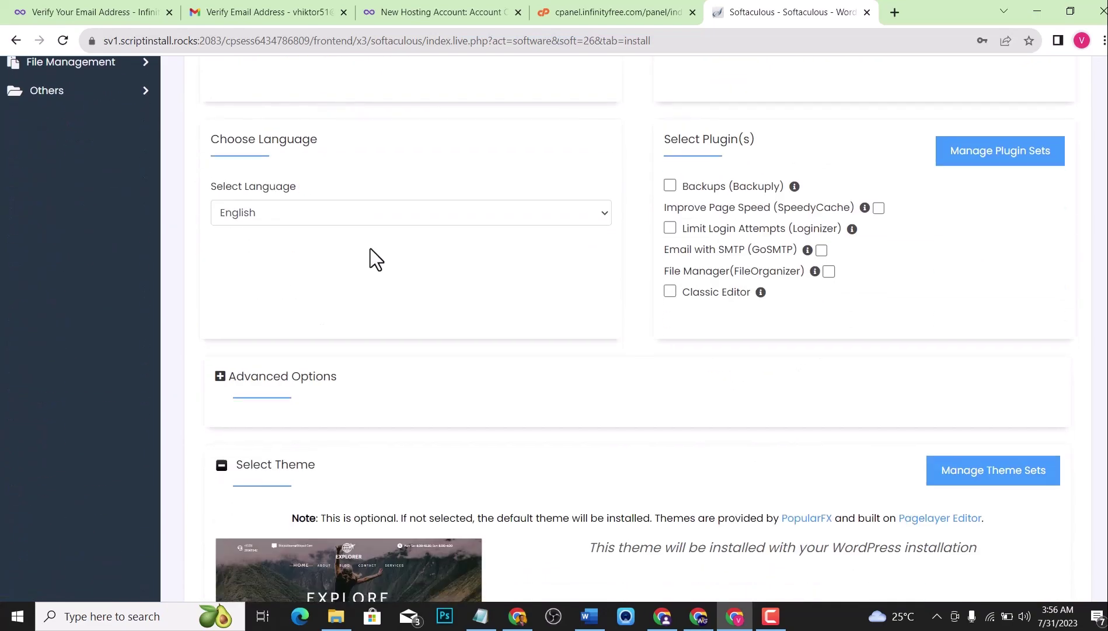
{"action": "scroll", "coordinate": [373, 257], "scroll_direction": "down", "scroll_amount": 8}
{"action": "scroll", "coordinate": [432, 251], "scroll_direction": "up", "scroll_amount": 6}
{"action": "scroll", "coordinate": [423, 262], "scroll_direction": "down", "scroll_amount": 4}
{"action": "scroll", "coordinate": [403, 262], "scroll_direction": "down", "scroll_amount": 1}
{"action": "scroll", "coordinate": [420, 265], "scroll_direction": "up", "scroll_amount": 14}
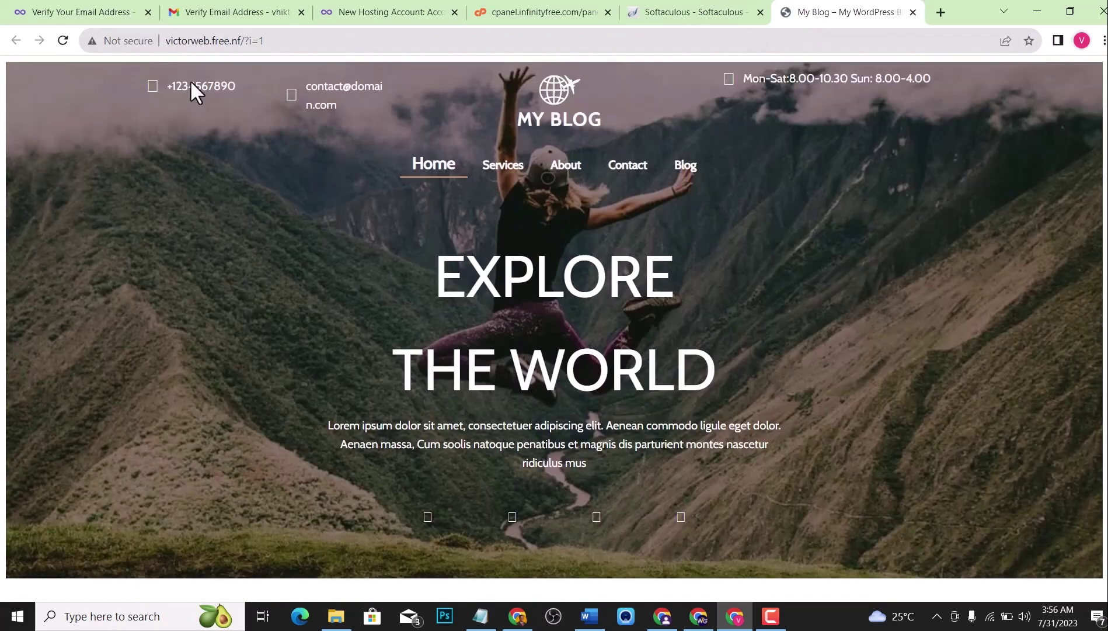
Browse the live site's Our Services, Book Now, Testimonials and Contact Us sections, then return to the top.
{"action": "scroll", "coordinate": [403, 208], "scroll_direction": "down", "scroll_amount": 10}
{"action": "scroll", "coordinate": [409, 214], "scroll_direction": "up", "scroll_amount": 5}
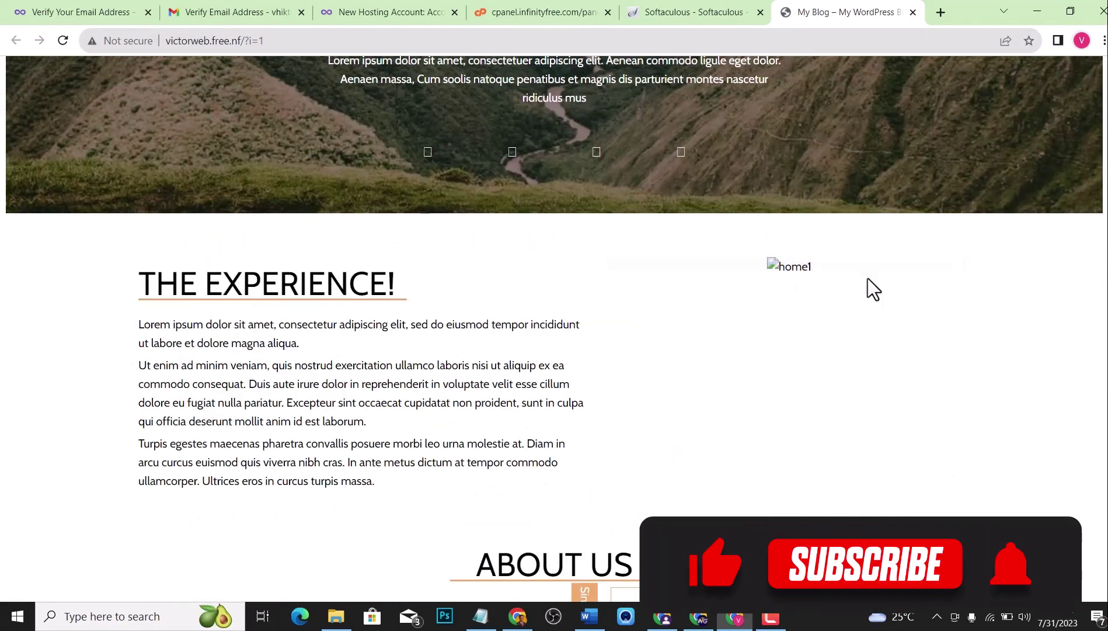
{"action": "scroll", "coordinate": [699, 283], "scroll_direction": "down", "scroll_amount": 15}
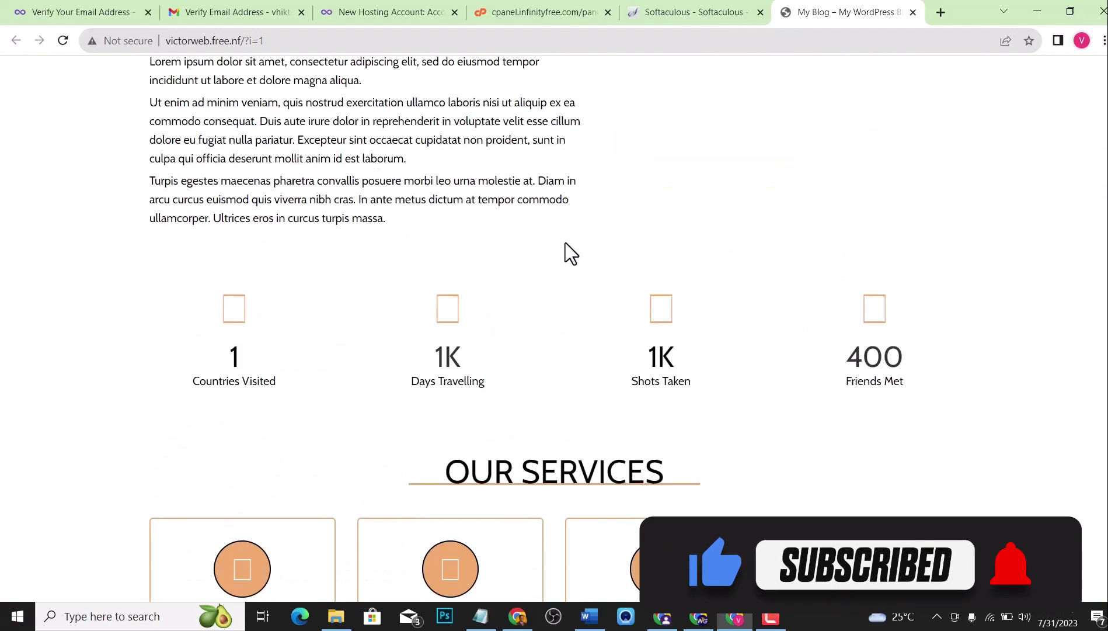
{"action": "scroll", "coordinate": [512, 222], "scroll_direction": "down", "scroll_amount": 20}
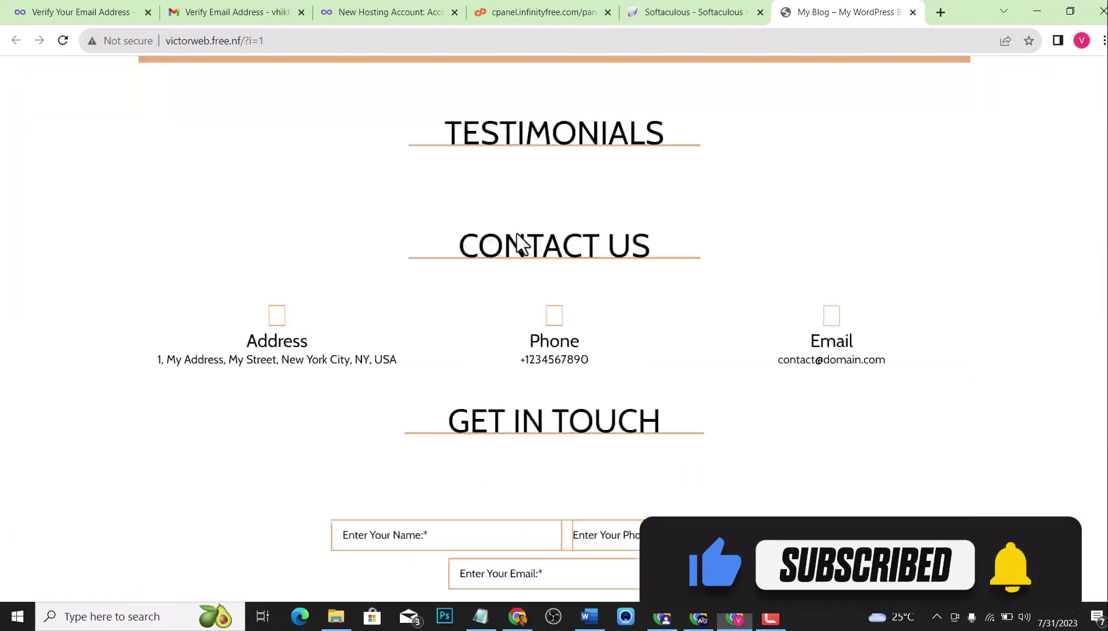
{"action": "scroll", "coordinate": [499, 247], "scroll_direction": "up", "scroll_amount": 12}
{"action": "scroll", "coordinate": [641, 244], "scroll_direction": "up", "scroll_amount": 15}
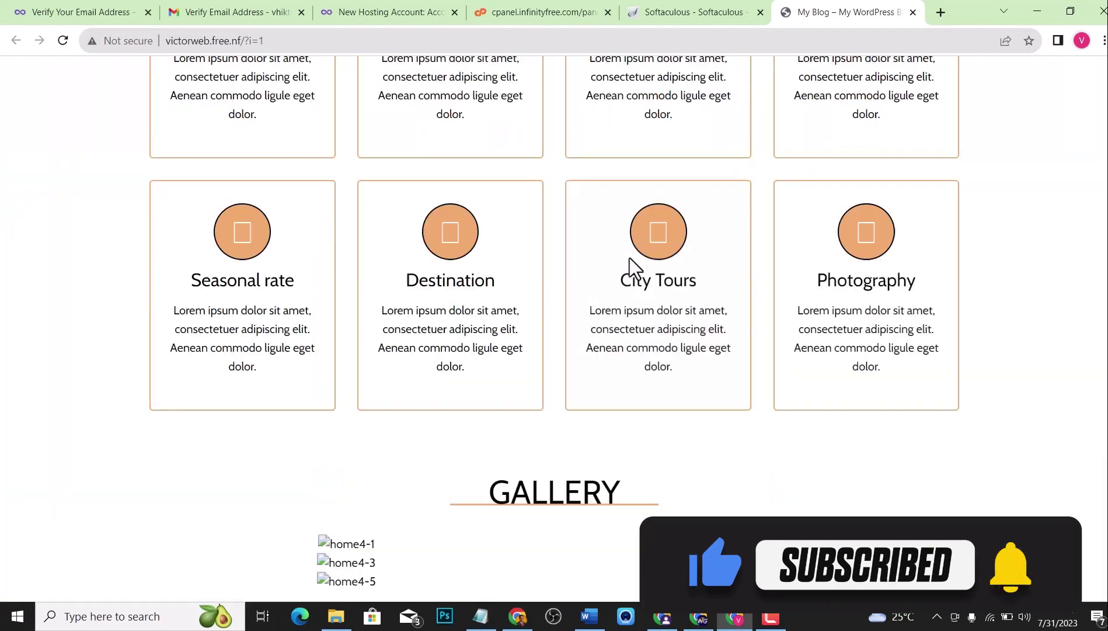
{"action": "scroll", "coordinate": [634, 240], "scroll_direction": "up", "scroll_amount": 5}
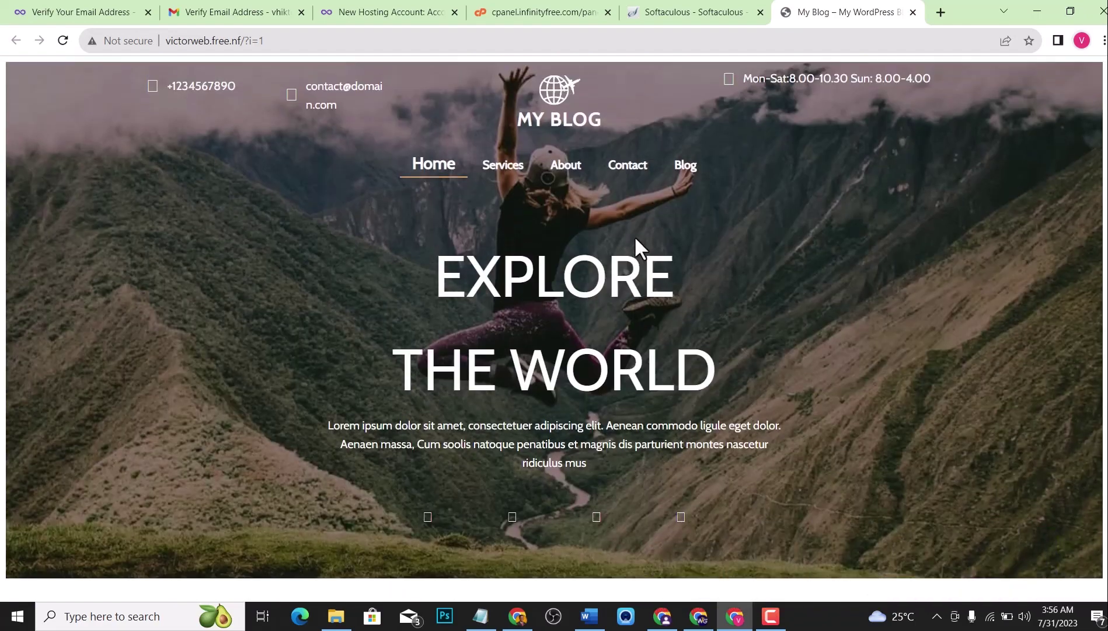
{"action": "scroll", "coordinate": [634, 235], "scroll_direction": "down", "scroll_amount": 10}
{"action": "scroll", "coordinate": [633, 239], "scroll_direction": "down", "scroll_amount": 20}
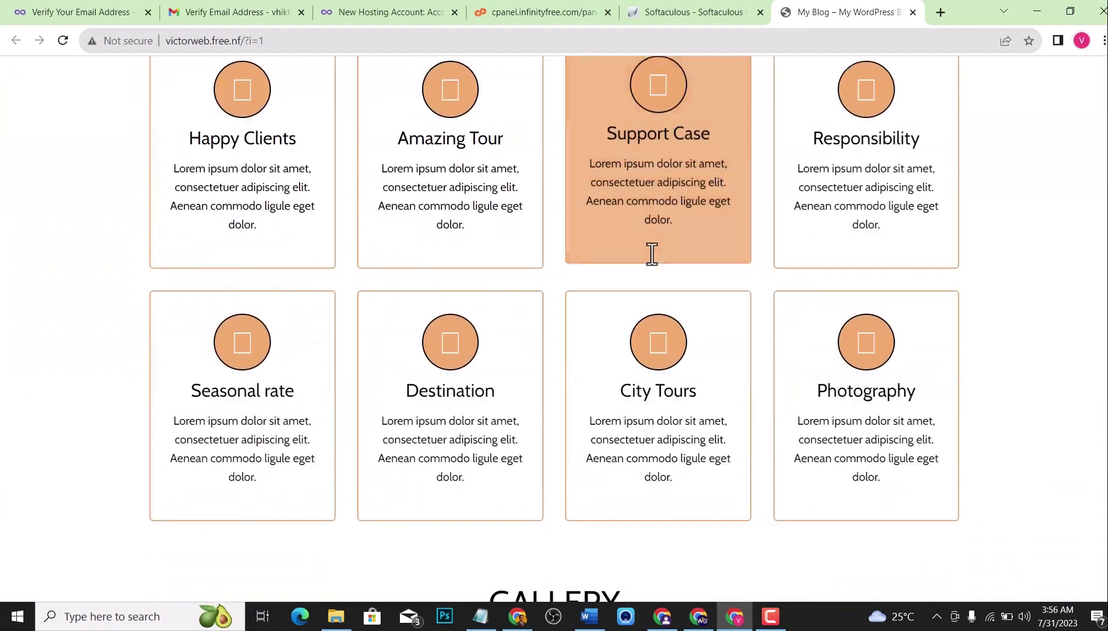
{"action": "scroll", "coordinate": [644, 241], "scroll_direction": "down", "scroll_amount": 18}
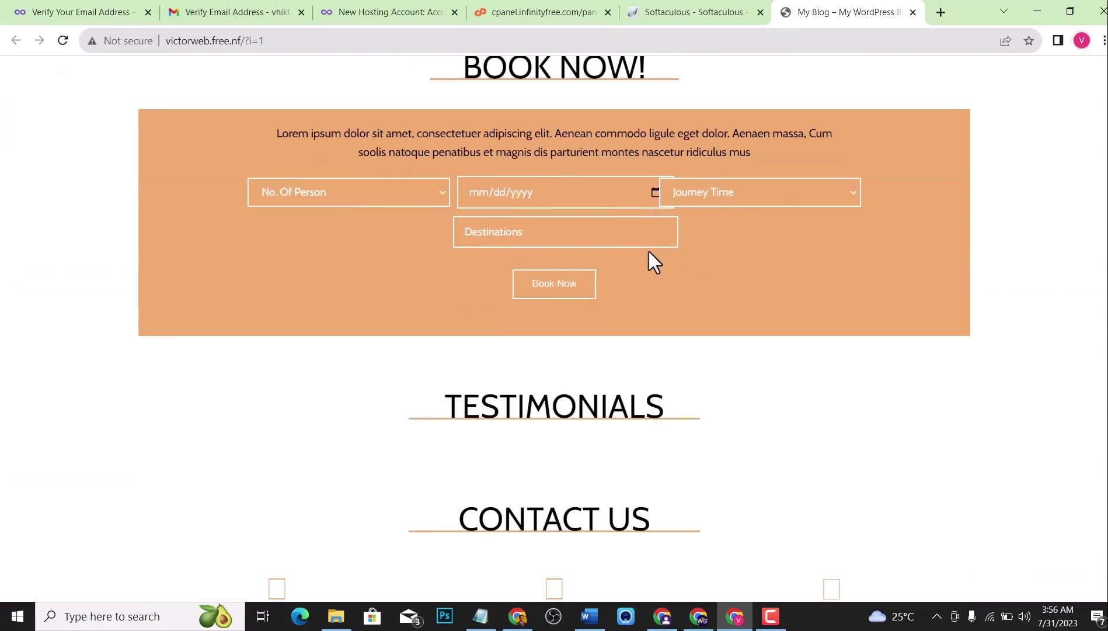
{"action": "scroll", "coordinate": [647, 249], "scroll_direction": "down", "scroll_amount": 9}
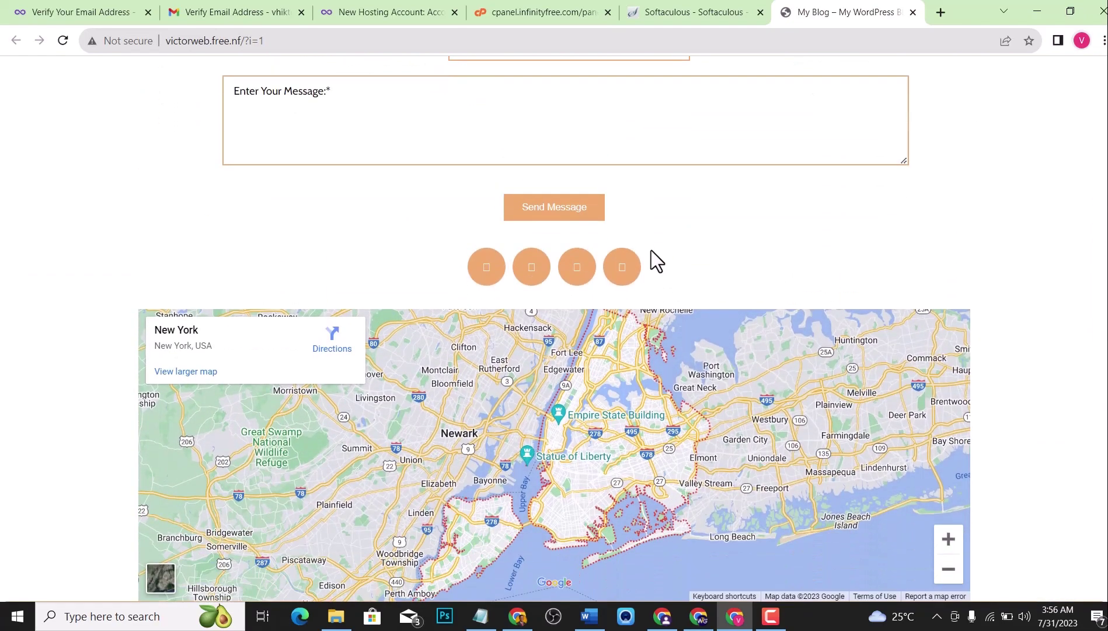
{"action": "key", "text": "Home"}
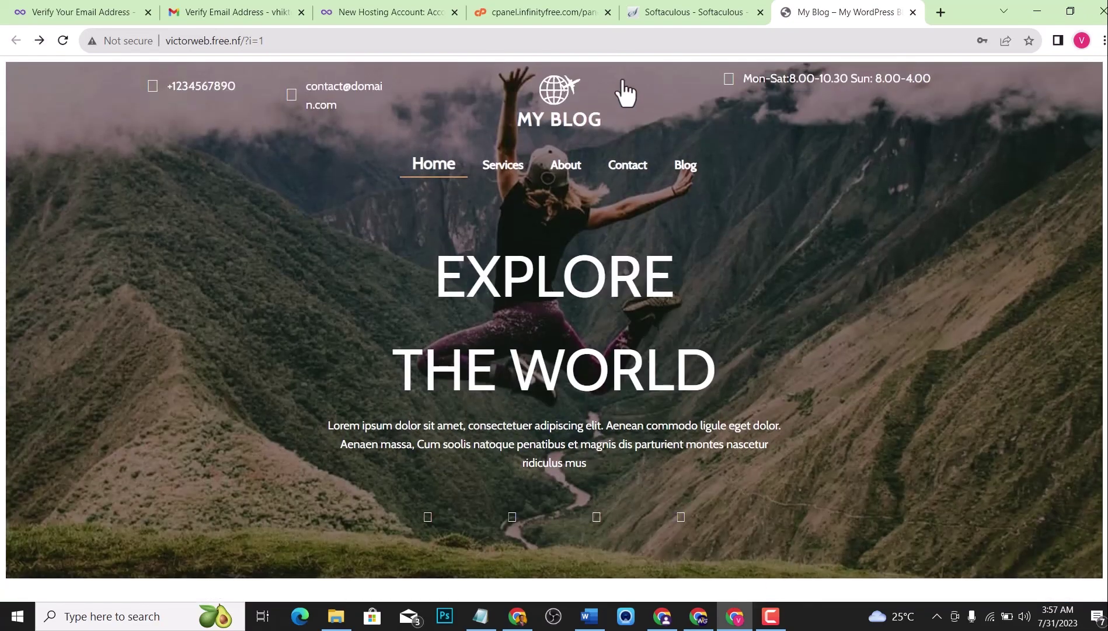
{"action": "left_click", "coordinate": [707, 11]}
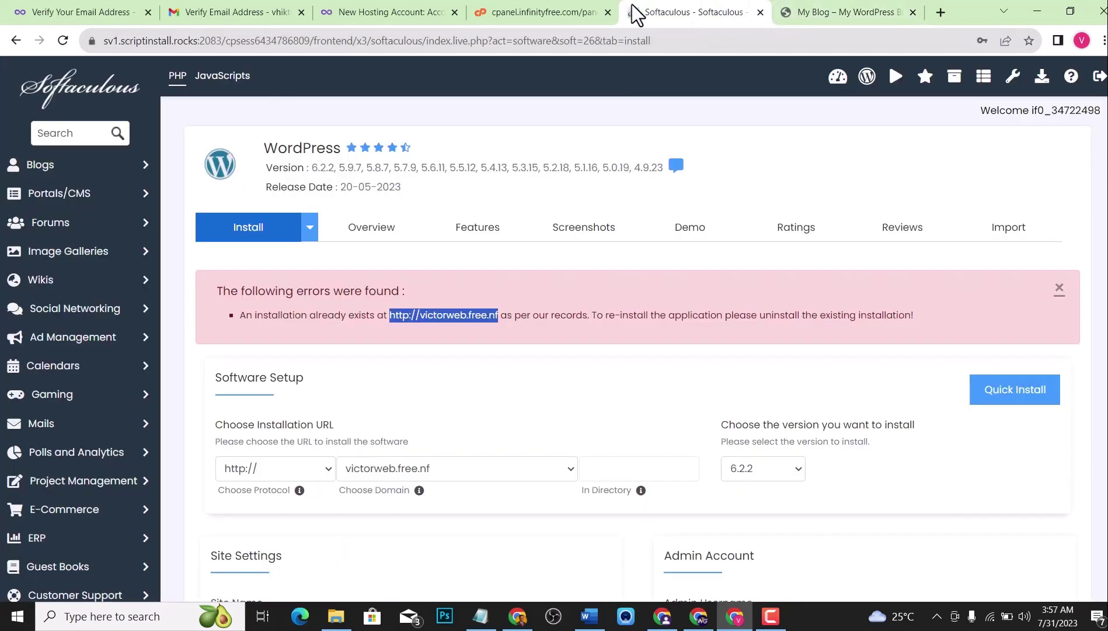
{"action": "left_click", "coordinate": [573, 7]}
{"action": "right_click", "coordinate": [572, 2]}
{"action": "left_click", "coordinate": [858, 7]}
{"action": "left_click", "coordinate": [859, 7]}
{"action": "scroll", "coordinate": [558, 225], "scroll_direction": "down", "scroll_amount": 7}
{"action": "scroll", "coordinate": [532, 205], "scroll_direction": "down", "scroll_amount": 7}
{"action": "scroll", "coordinate": [533, 212], "scroll_direction": "up", "scroll_amount": 15}
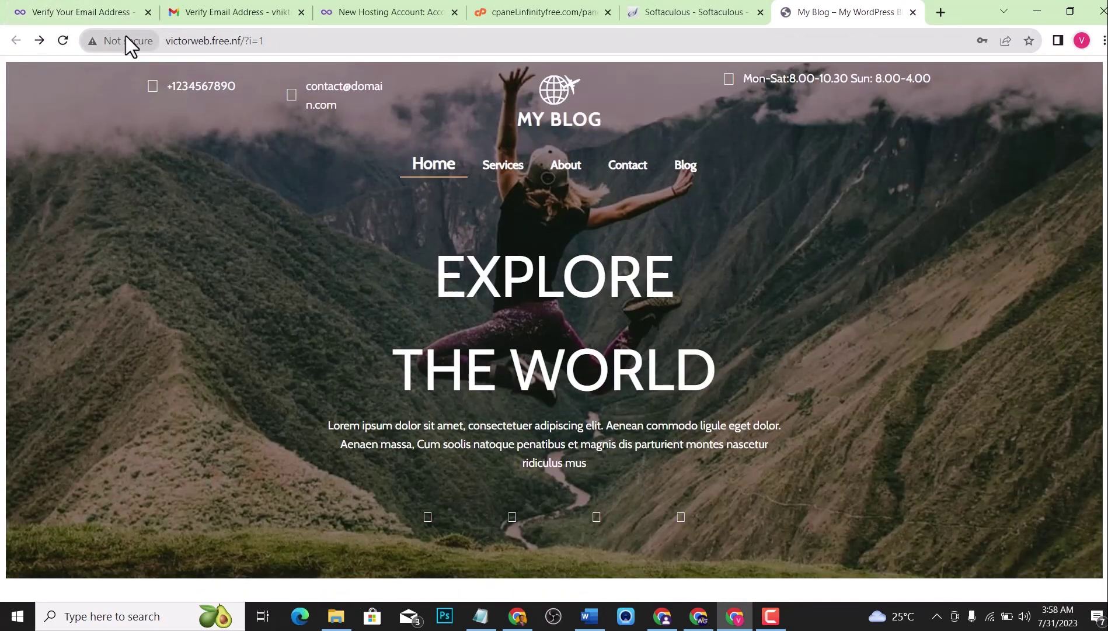
{"action": "left_click", "coordinate": [127, 43]}
{"action": "left_click", "coordinate": [128, 43]}
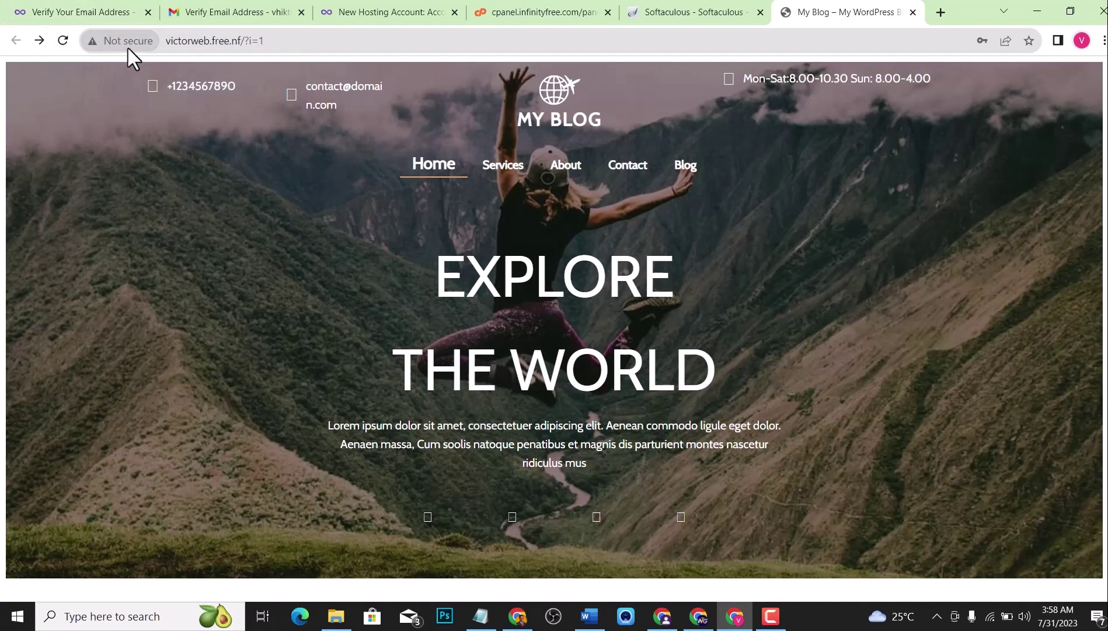